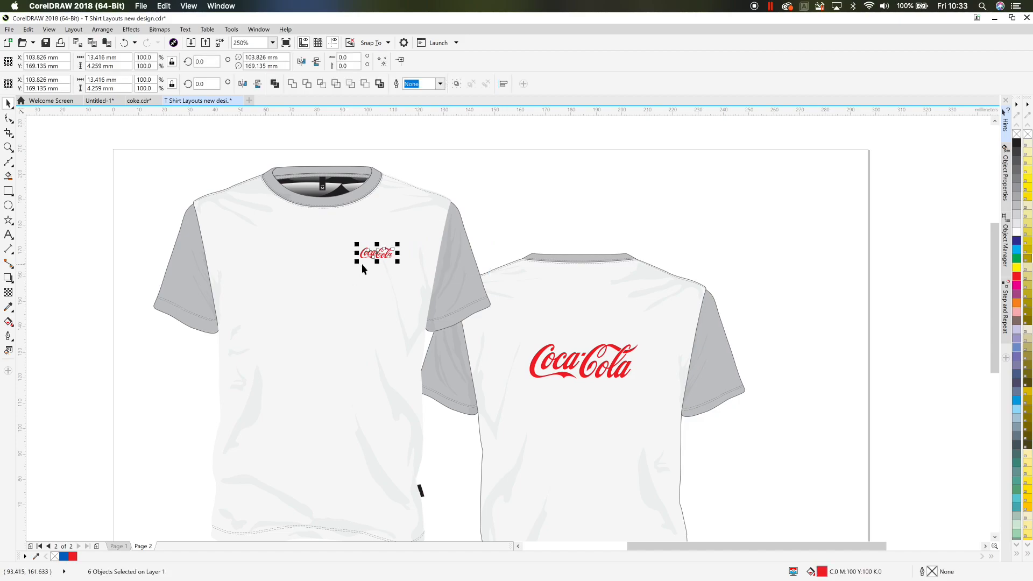
- Draw a rectangle about 18 by 34 mm in the page's top-left corner, beside the front T-shirt
left_click(208, 160)
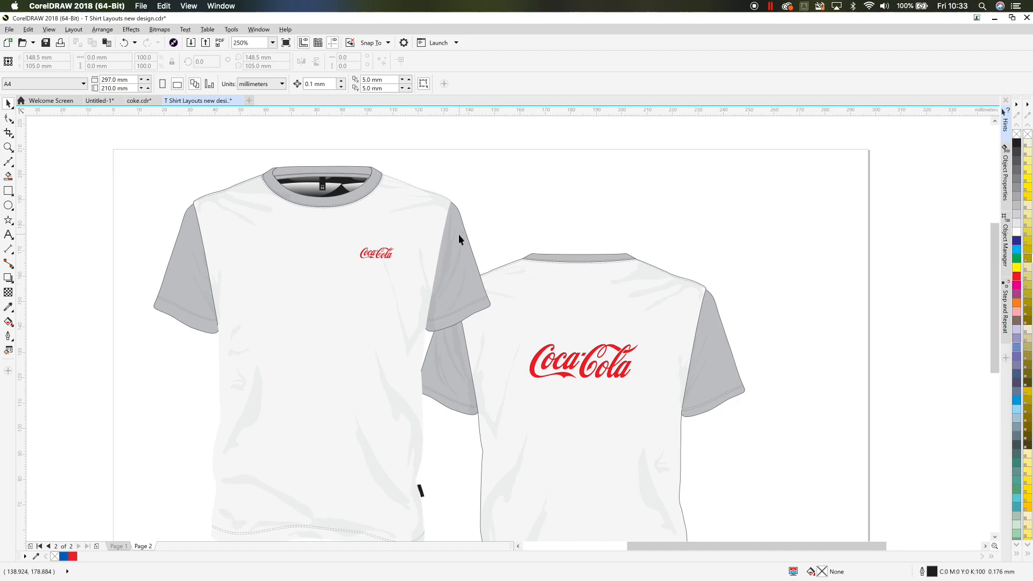
left_click(8, 190)
mouse_move(123, 164)
left_mouse_down()
mouse_move(129, 192)
mouse_move(170, 251)
left_mouse_up()
left_click(7, 103)
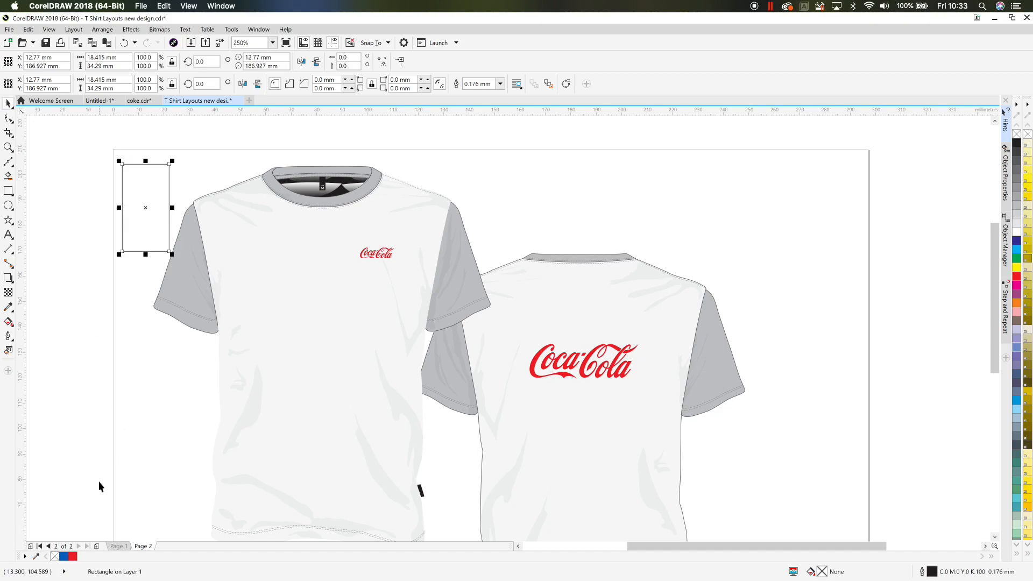
- Fill the new rectangle with 40% grey
left_click(1015, 190)
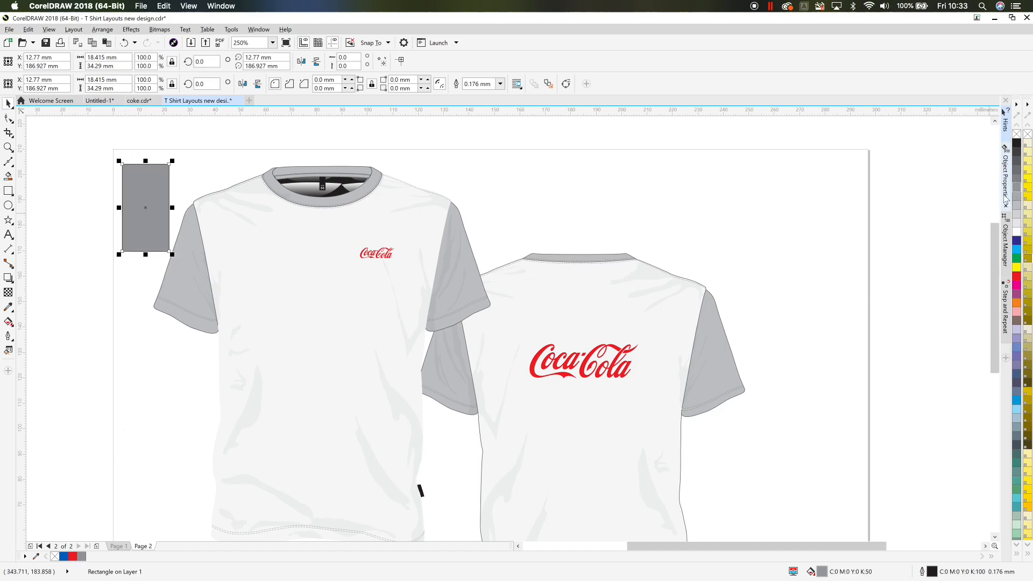
left_click(1017, 202)
- Place a copy of the small chest Coca-Cola logo onto the grey rectangle
left_click(544, 196)
mouse_move(495, 197)
left_mouse_down()
mouse_move(387, 272)
mouse_move(346, 277)
mouse_move(259, 247)
mouse_move(156, 229)
left_mouse_up()
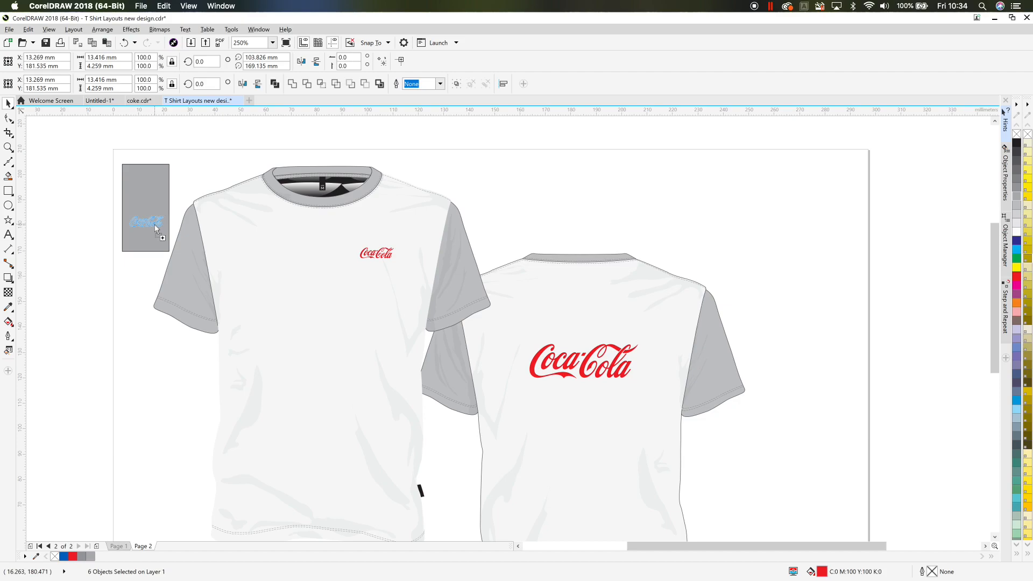
left_click_drag(155, 228, 155, 228)
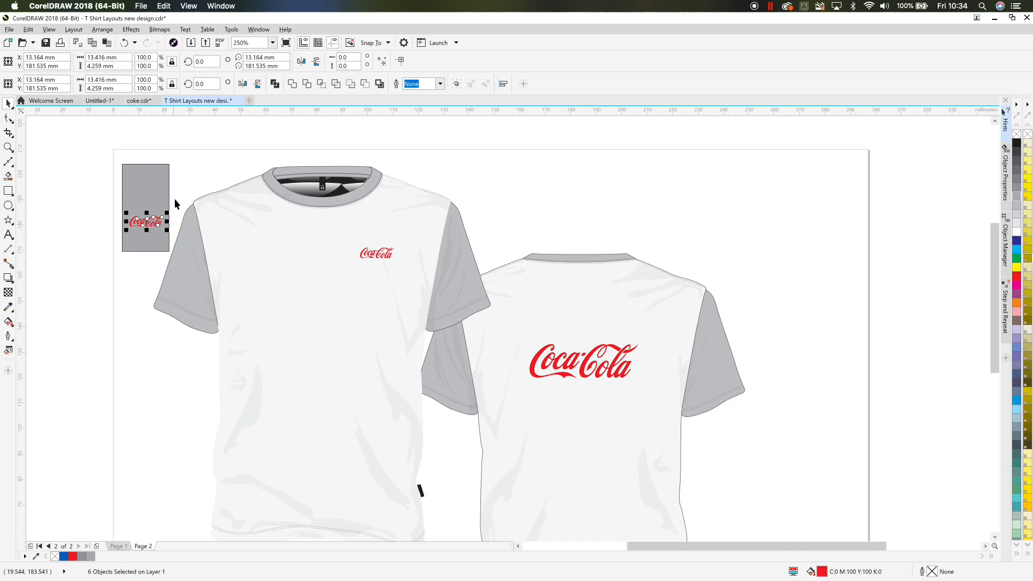
left_click(212, 188)
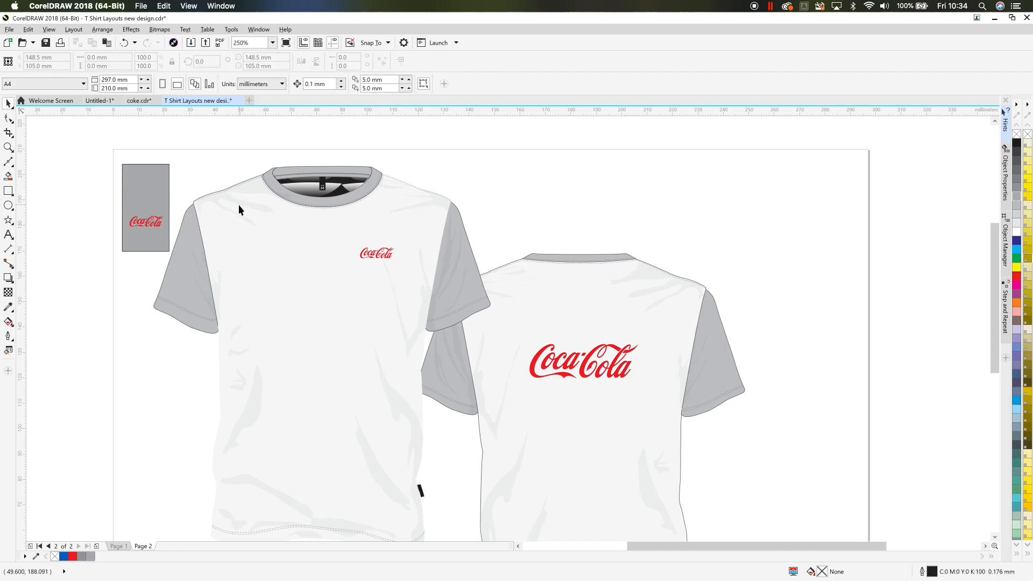
- Add the text '100mm wide' below the grey rectangle and scale it down to about 7.8 pt
left_click(142, 197)
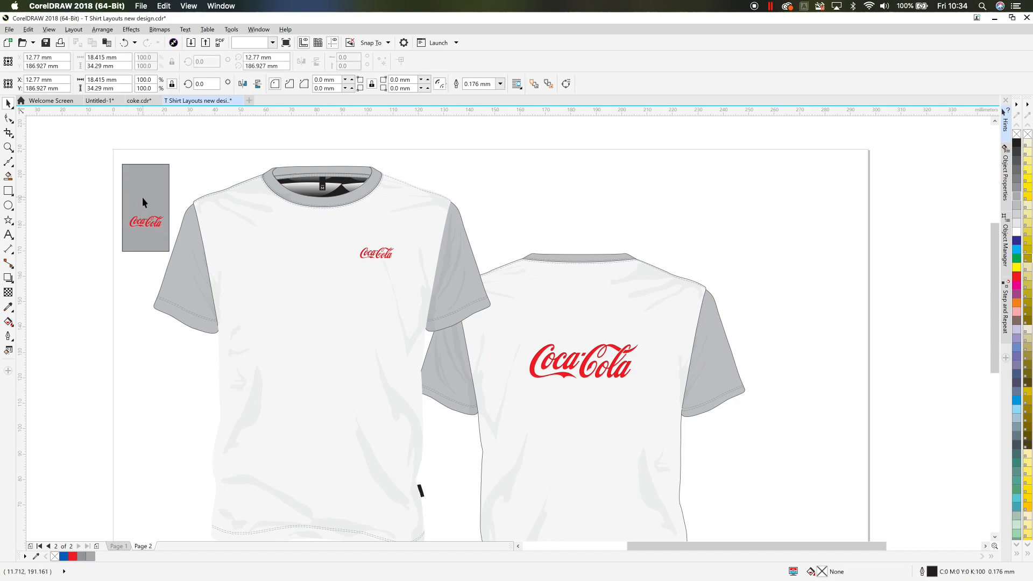
left_click(104, 205)
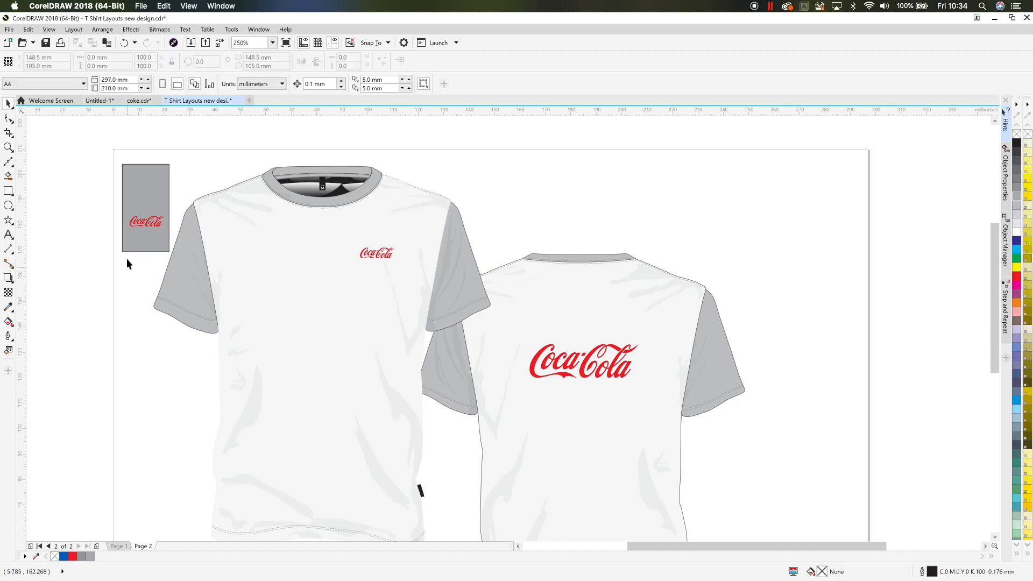
left_click(8, 235)
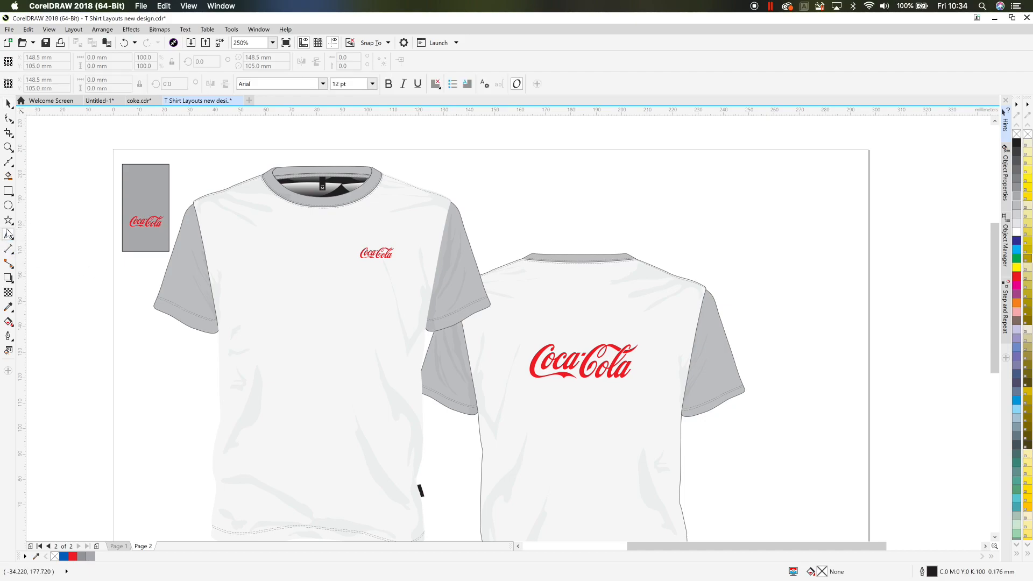
left_click(125, 267)
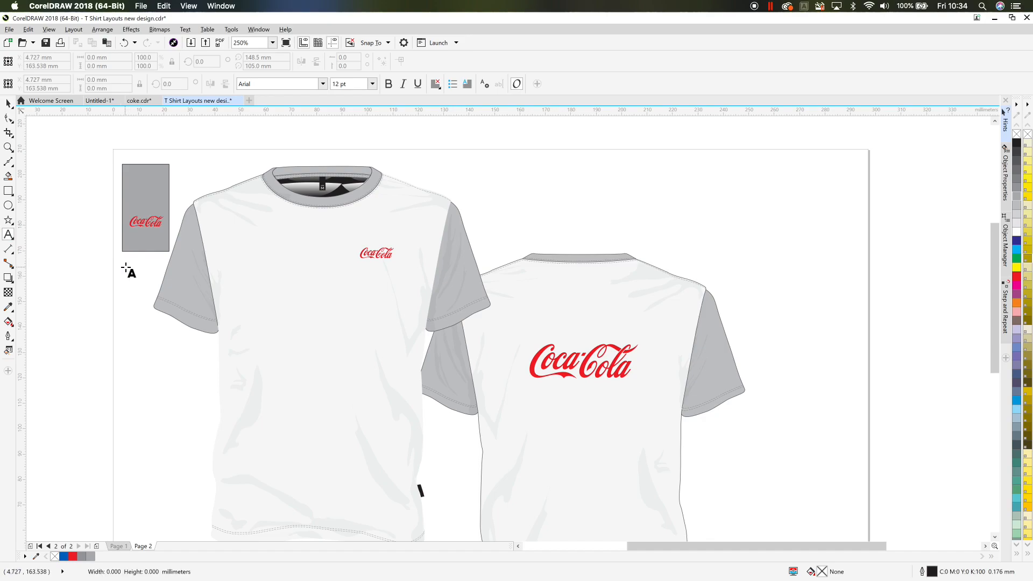
type("100mm")
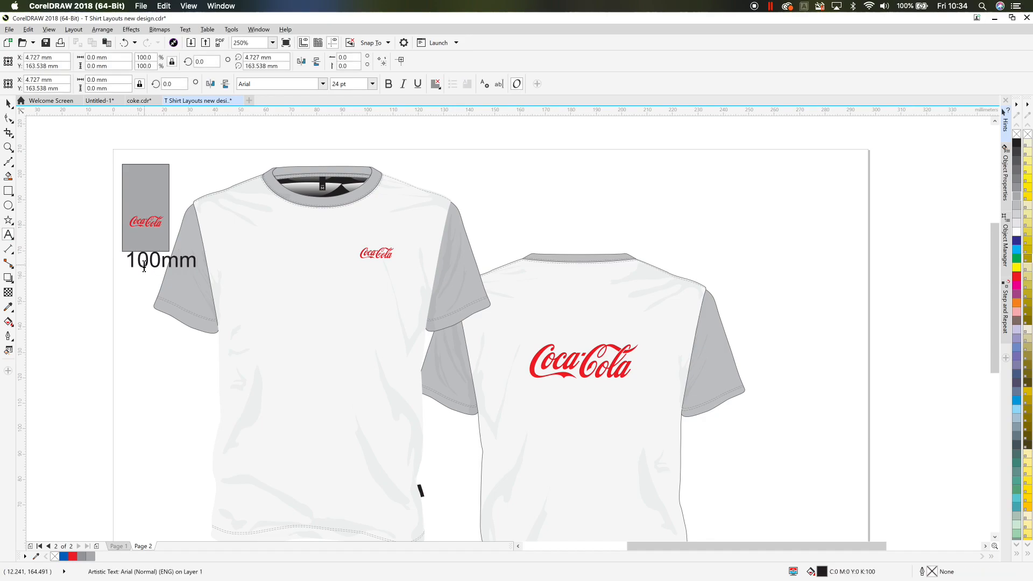
type(" wide")
key("ctrl+space")
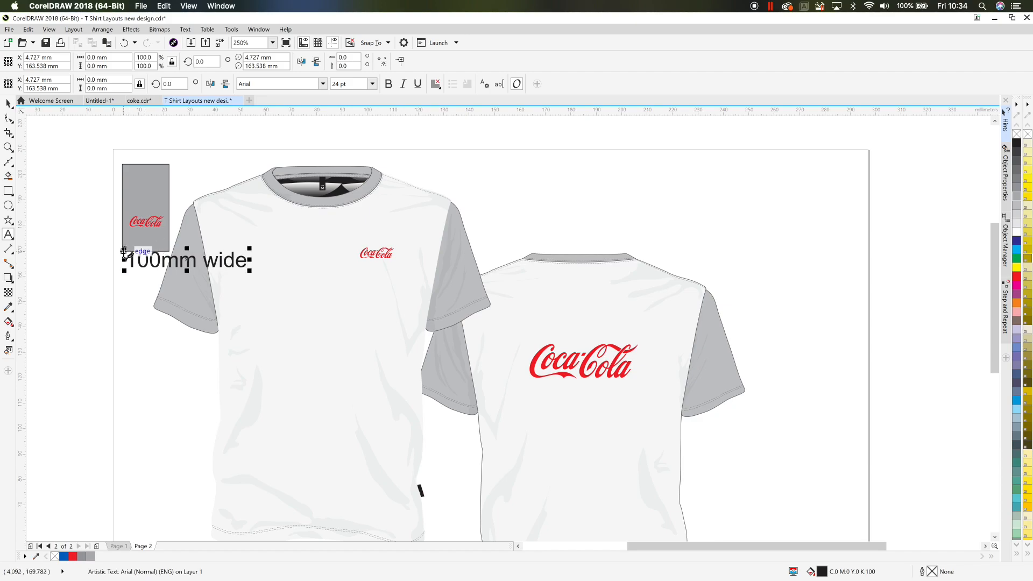
left_click_drag(123, 249, 147, 260)
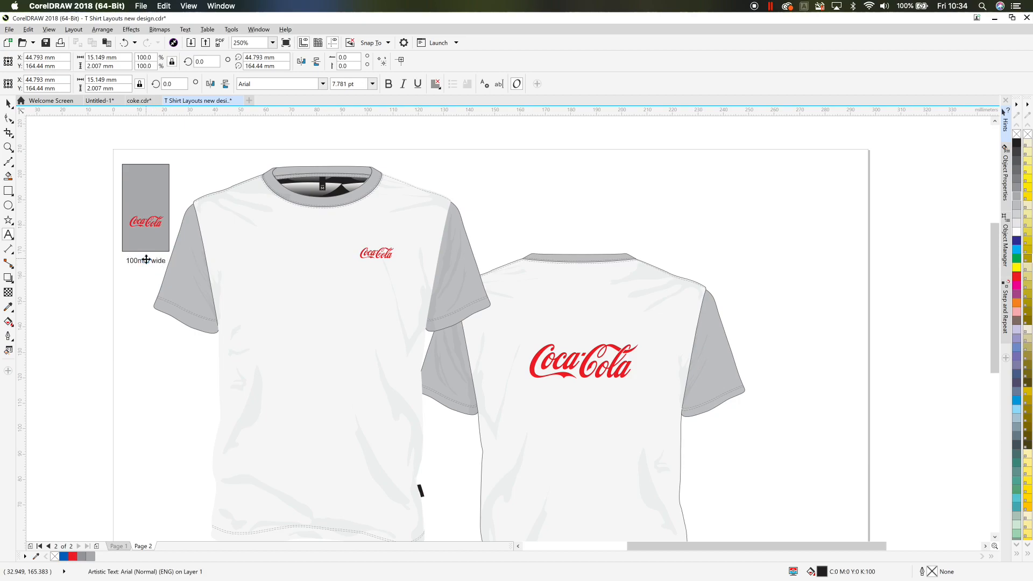
left_click(41, 149)
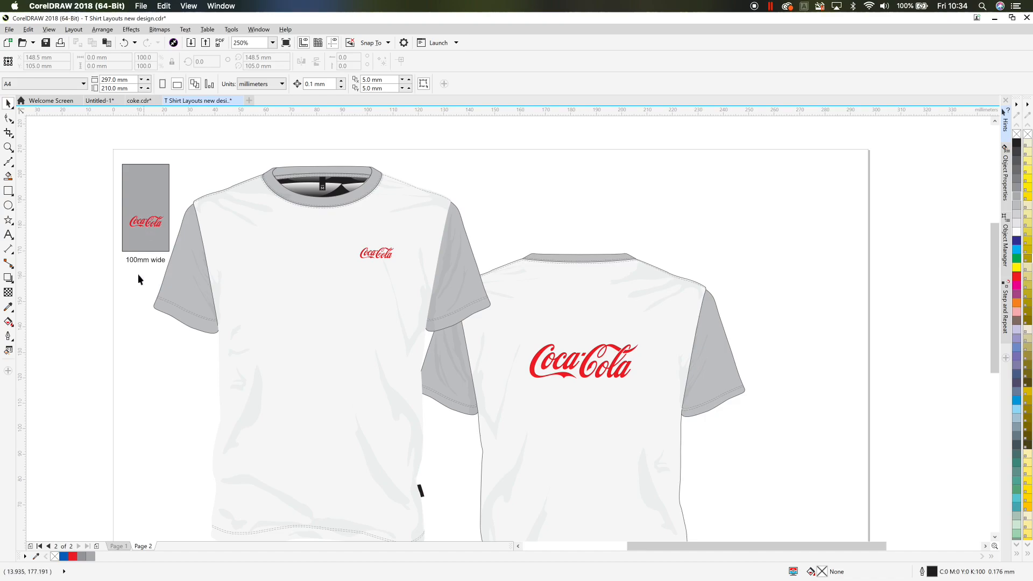
- Add a second line 'RHS' to the label and center-align the label's text
double_click(165, 260)
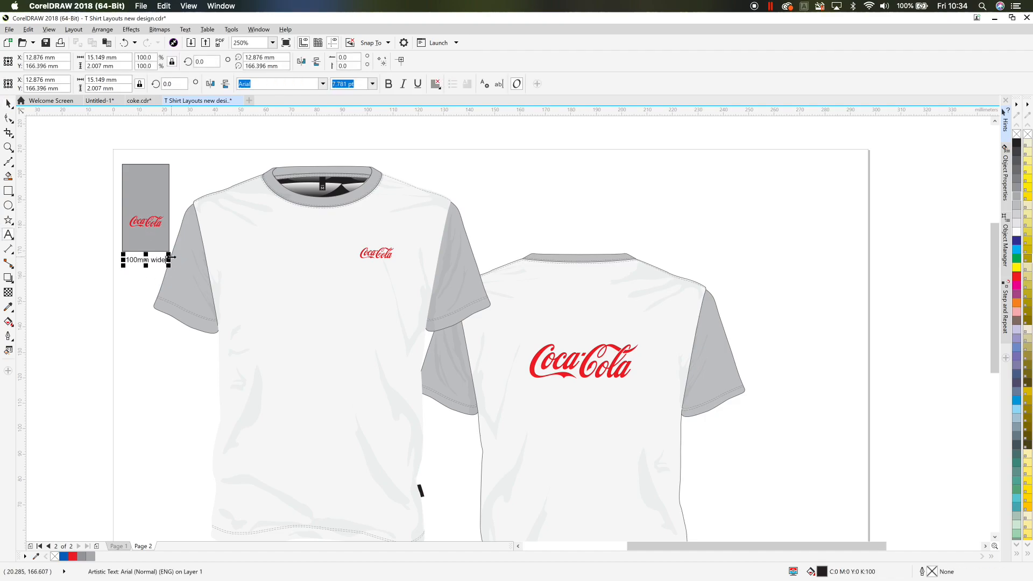
key("Return")
left_click(8, 103)
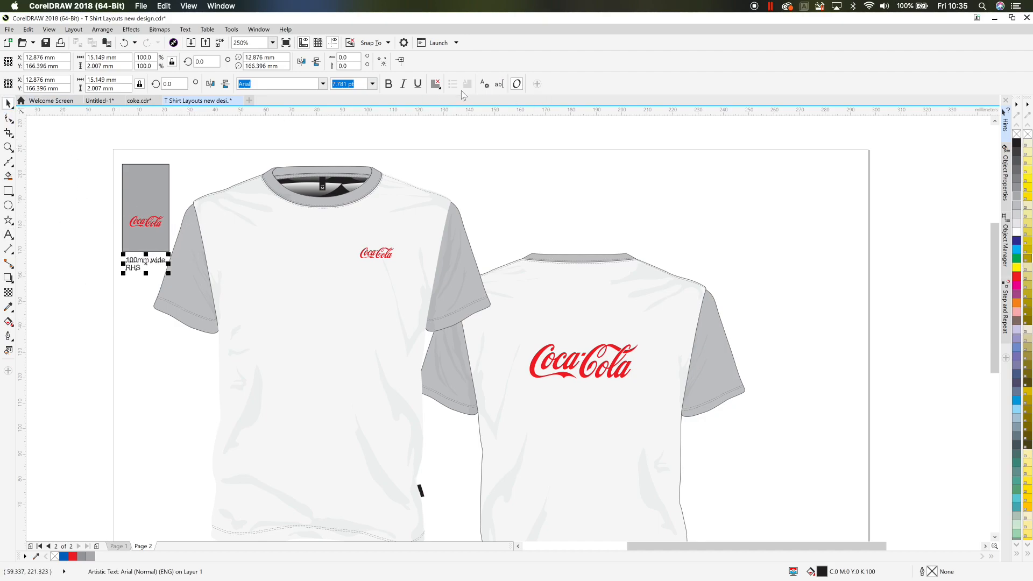
left_click(435, 84)
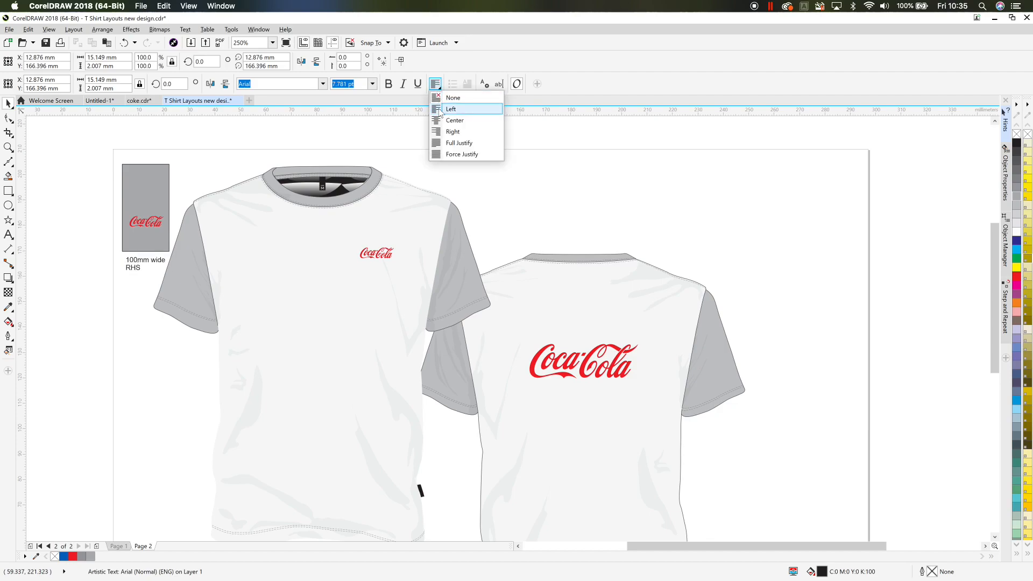
left_click(440, 110)
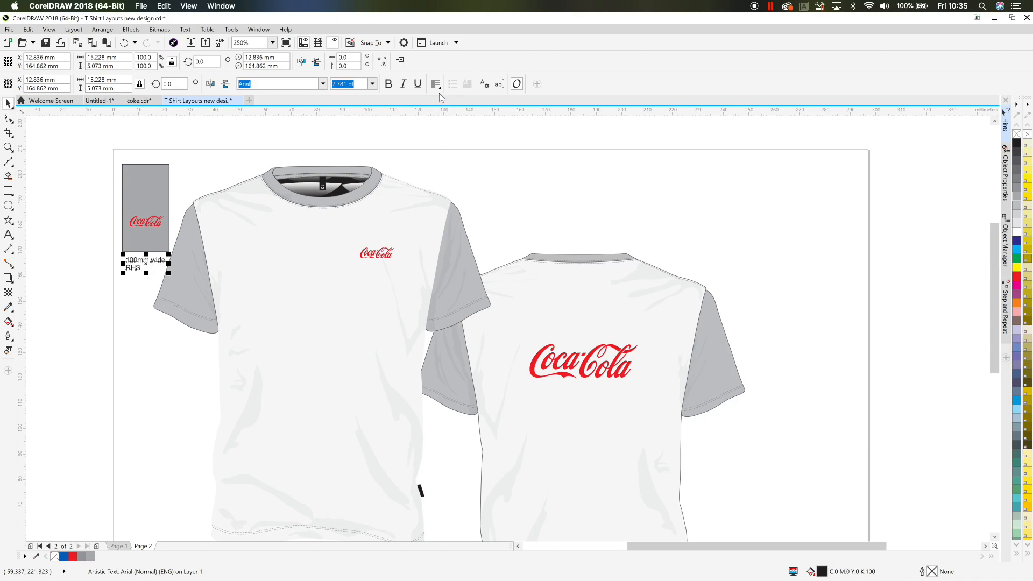
left_click(436, 84)
left_click(441, 119)
left_click(150, 305)
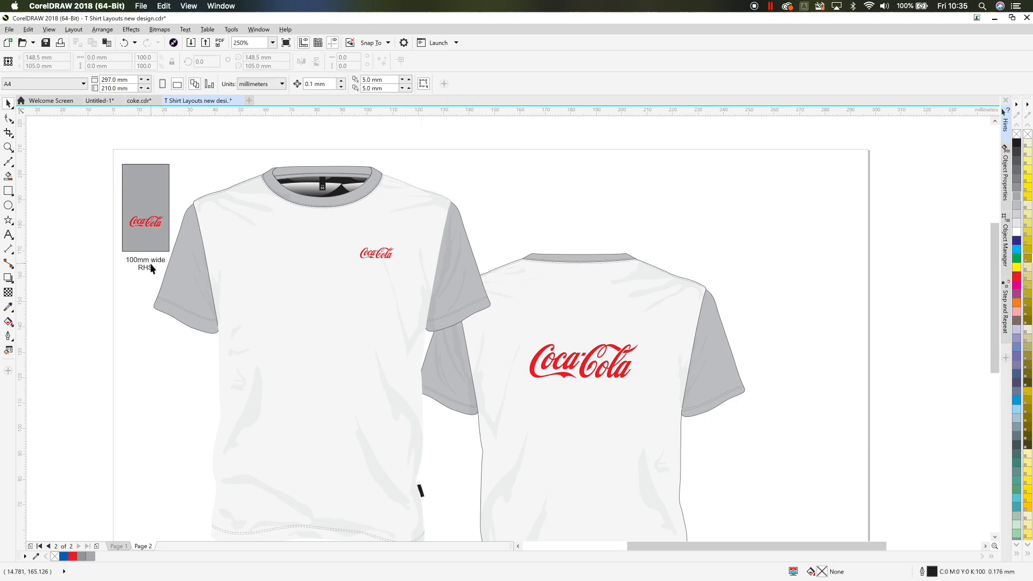
- Place a copy of the label just below the small chest logo on the front shirt
left_click(151, 263)
left_click_drag(150, 263, 383, 274)
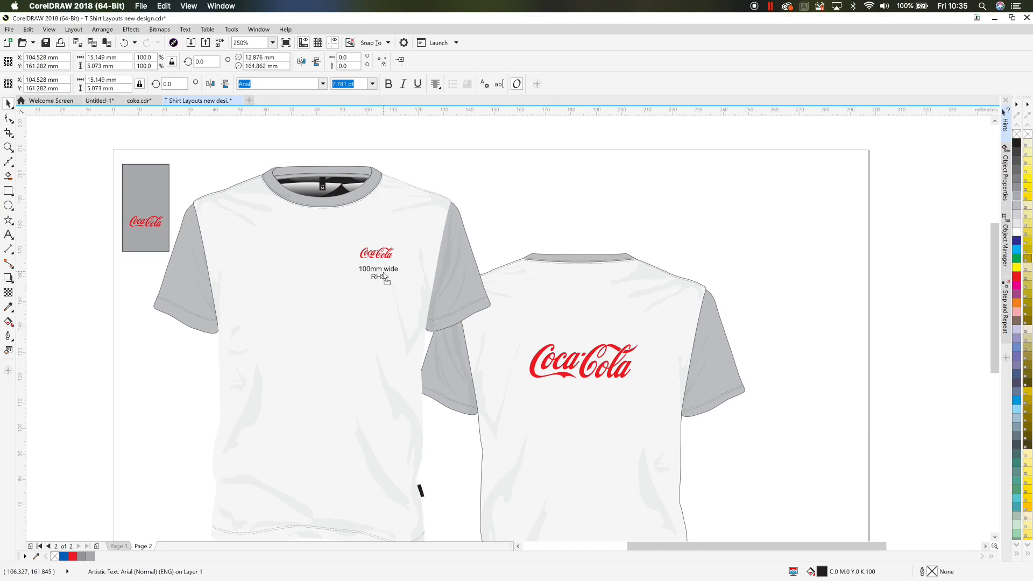
right_click(384, 273)
left_click_drag(384, 273, 384, 273)
left_click(479, 218)
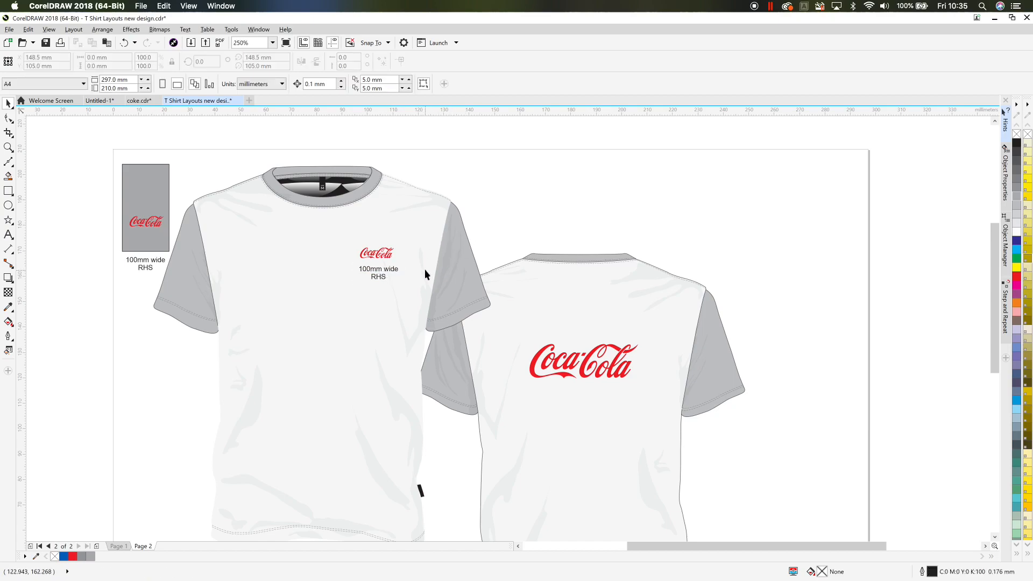
- Change the chest label's second line to 'LHB' and nudge the label slightly left
scroll(371, 275, "up", 4)
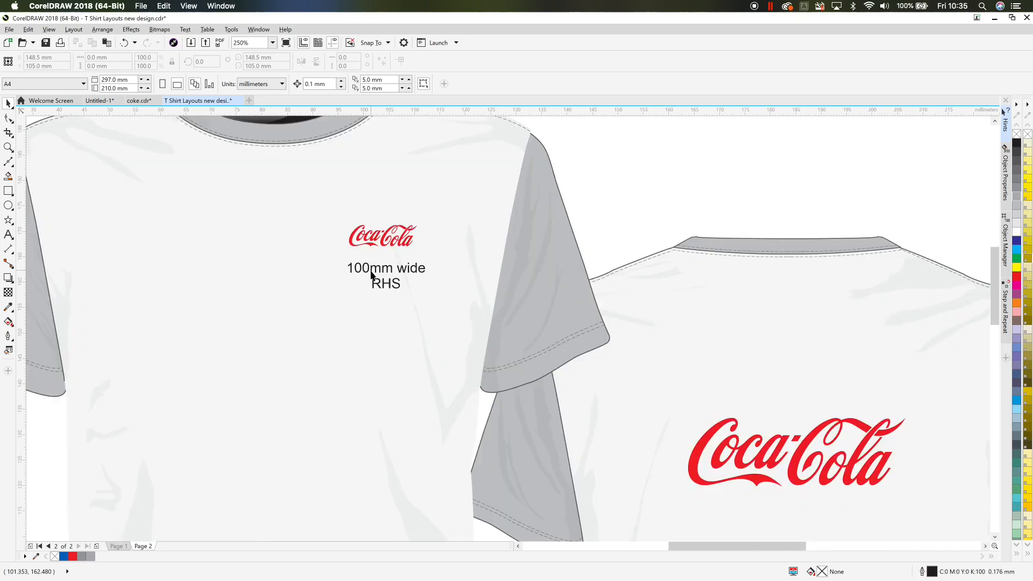
double_click(375, 294)
left_click_drag(374, 295, 431, 299)
type("LHB")
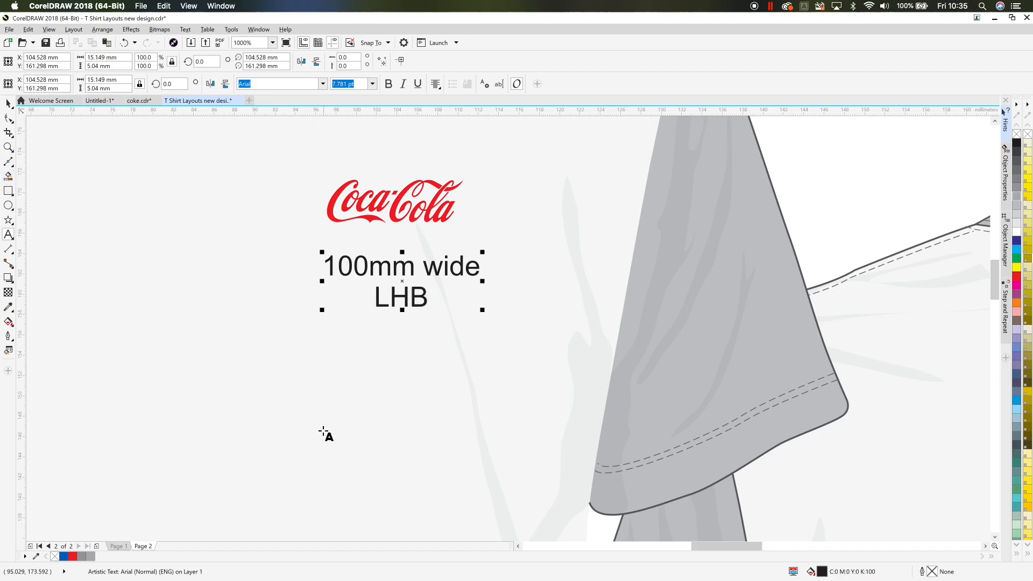
left_click(8, 102)
left_click_drag(397, 263, 394, 263)
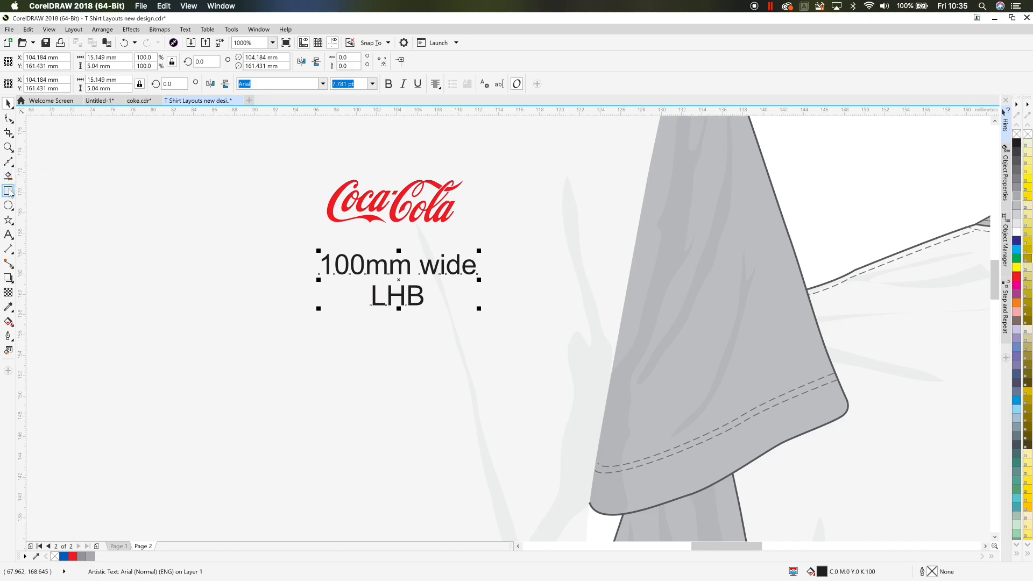
- Draw a thin vertical bar about 0.13 by 4.4 mm at the chest logo's left edge
left_click(8, 191)
mouse_move(304, 161)
left_mouse_down()
mouse_move(304, 208)
mouse_move(322, 221)
left_mouse_up()
left_click(8, 103)
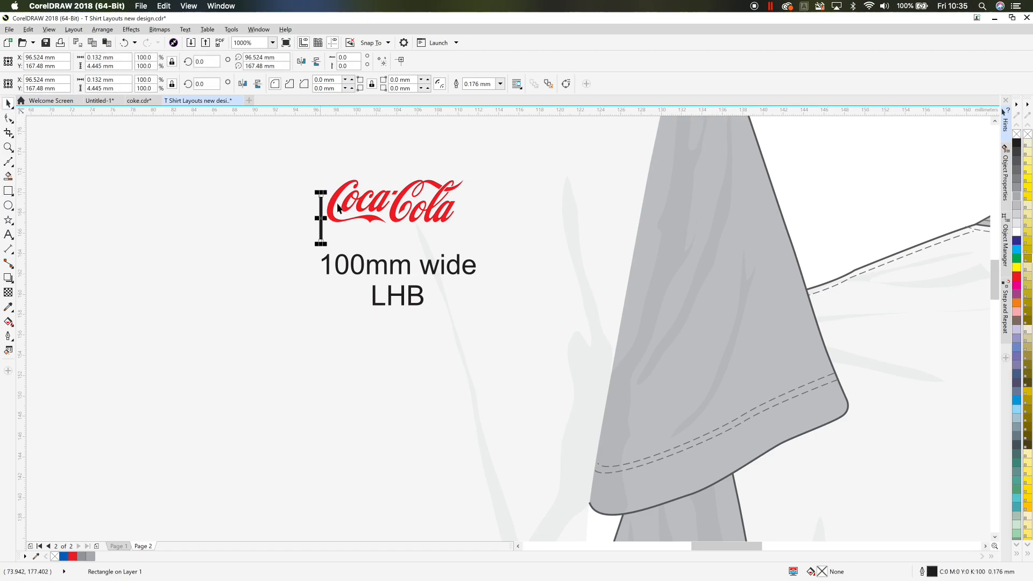
- Duplicate the bar and move the copy to the chest logo's right edge
key("ctrl+d")
left_click_drag(374, 166, 478, 224)
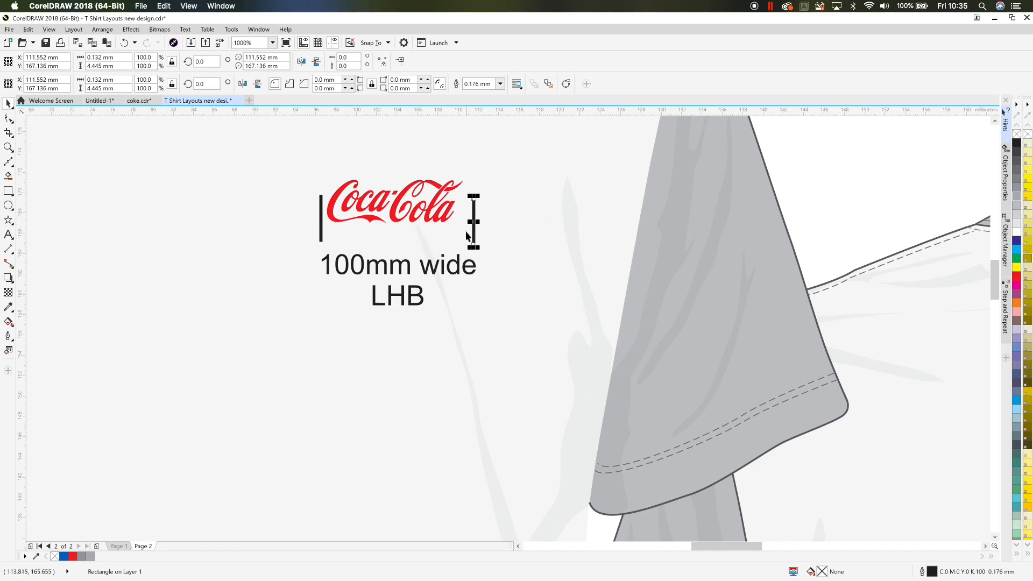
left_click(497, 213)
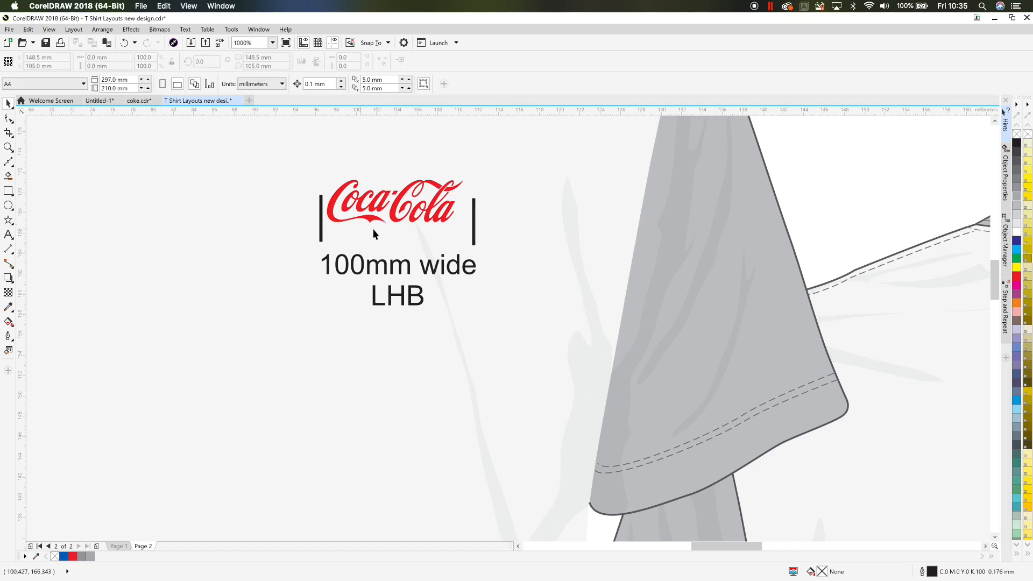
left_click(476, 221)
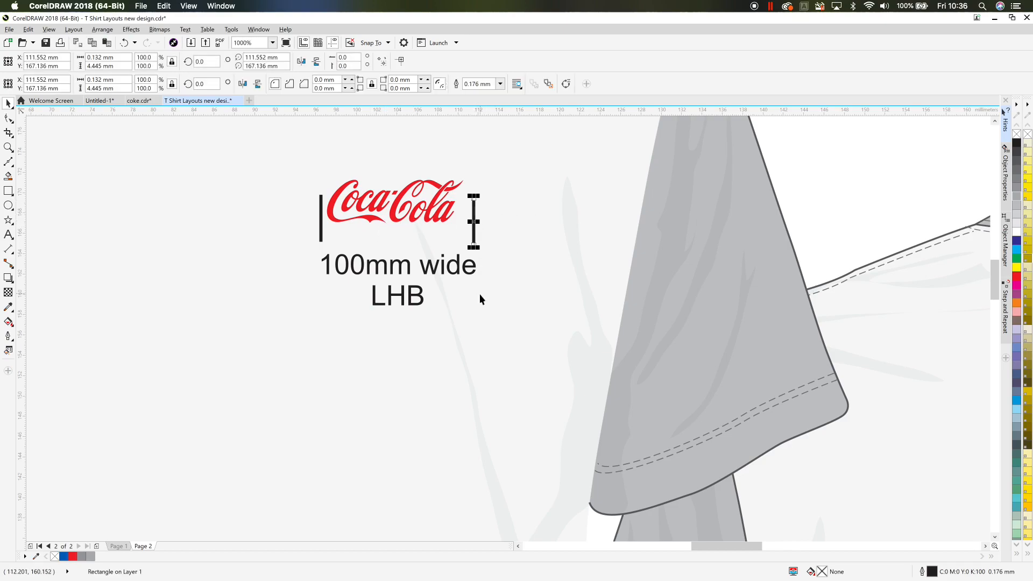
left_click(321, 226, "shift")
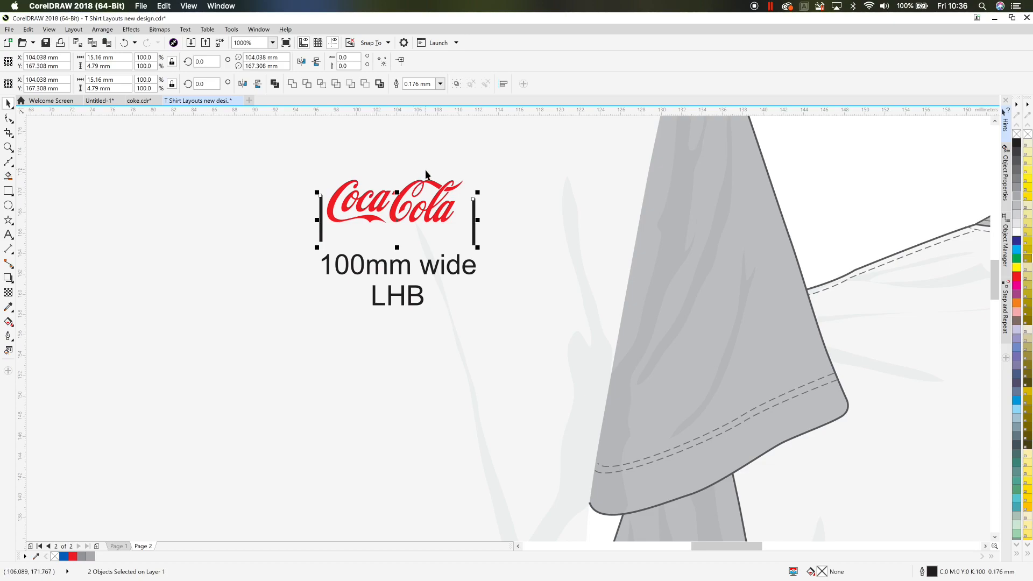
key("Escape")
- Align the two bars by their left edges, then undo the alignment
left_click(473, 206)
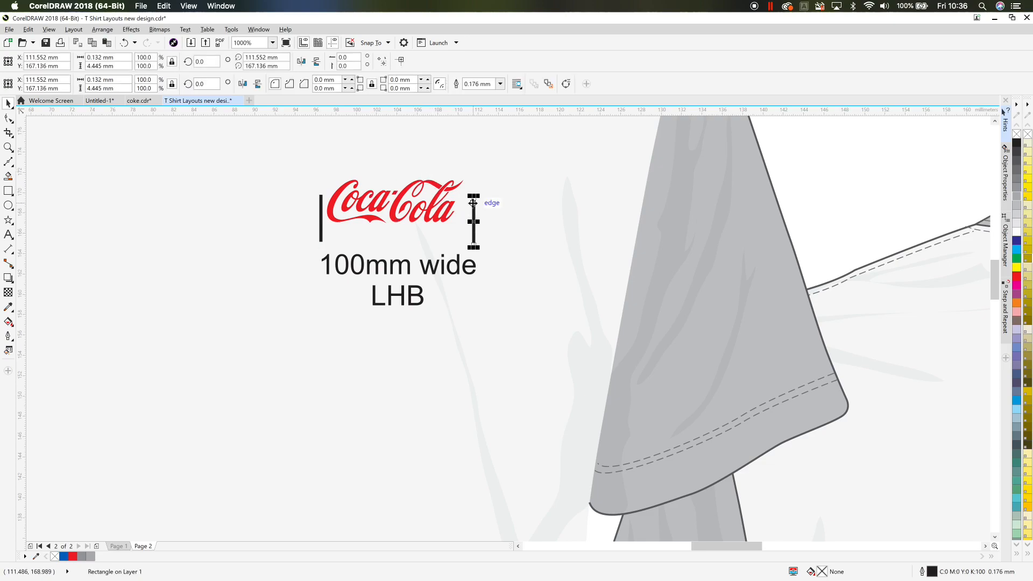
left_click(321, 230, "shift")
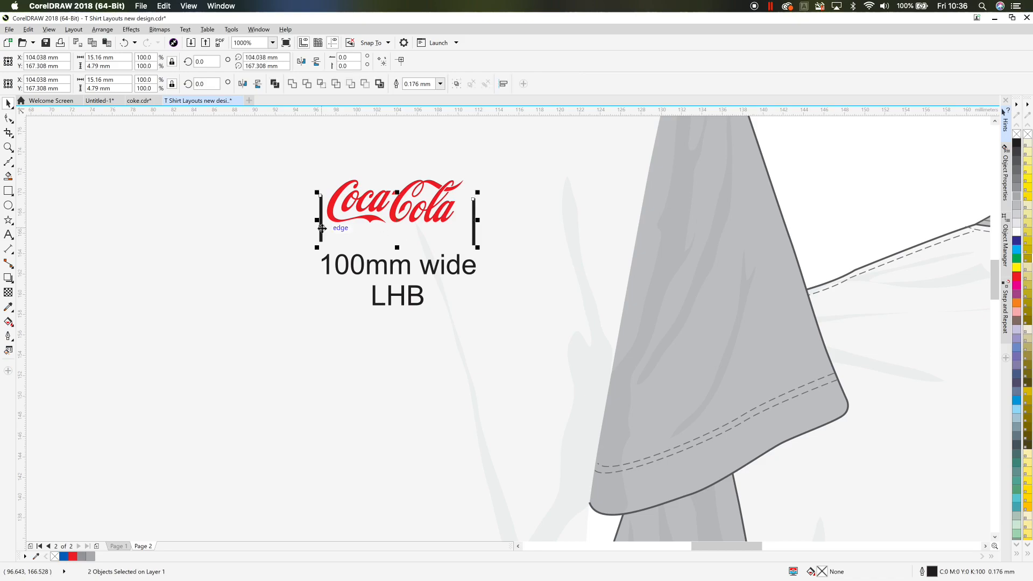
key("l")
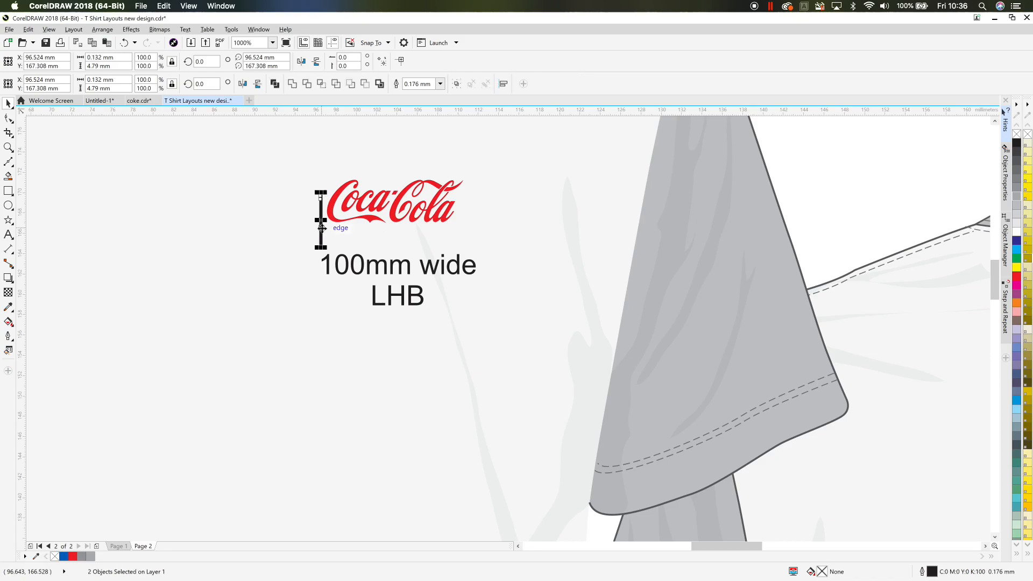
left_click(323, 232)
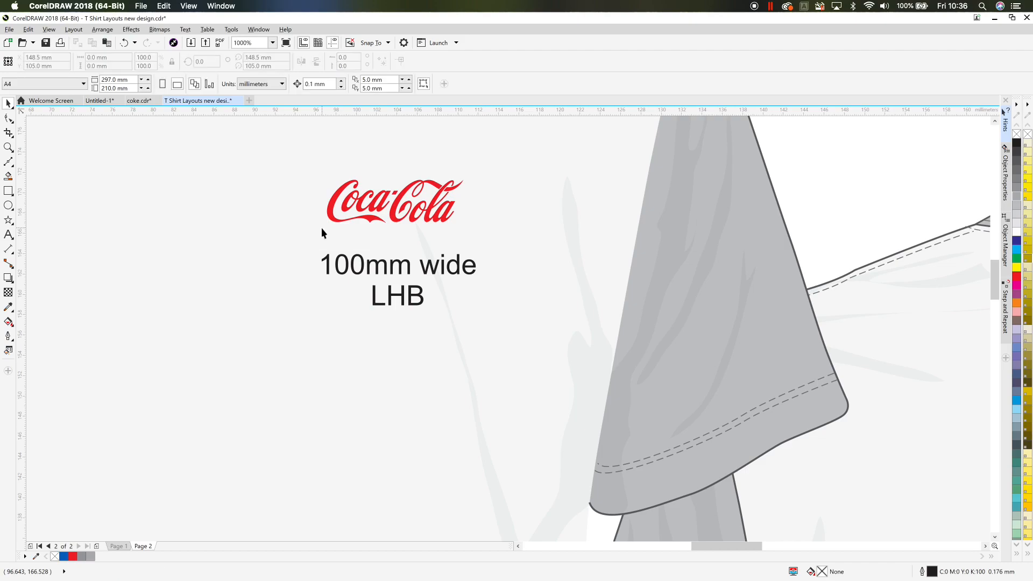
key("ctrl+z")
key("ctrl+z")
- Align the two bars by their top edges
key("t")
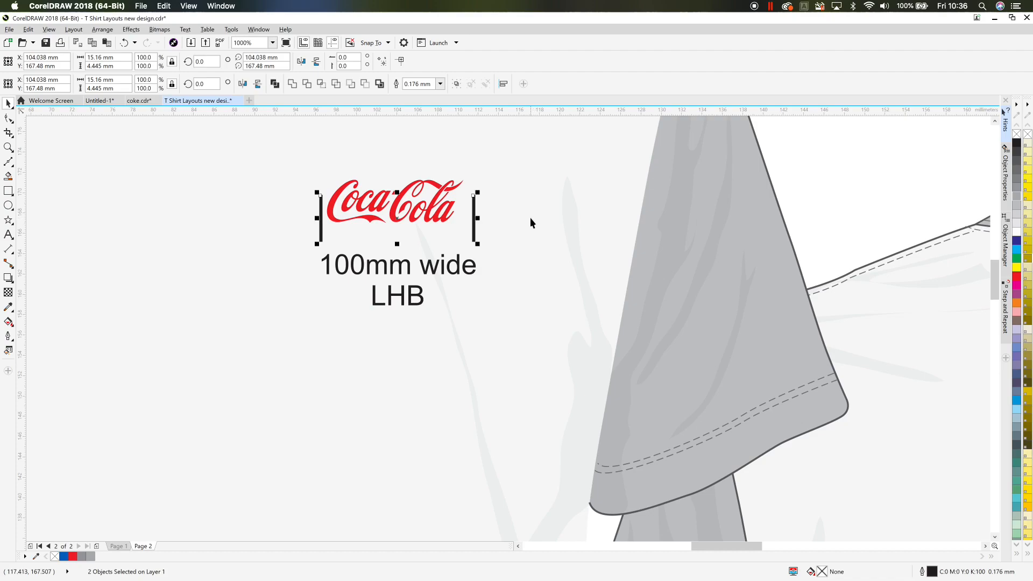
left_click(885, 211)
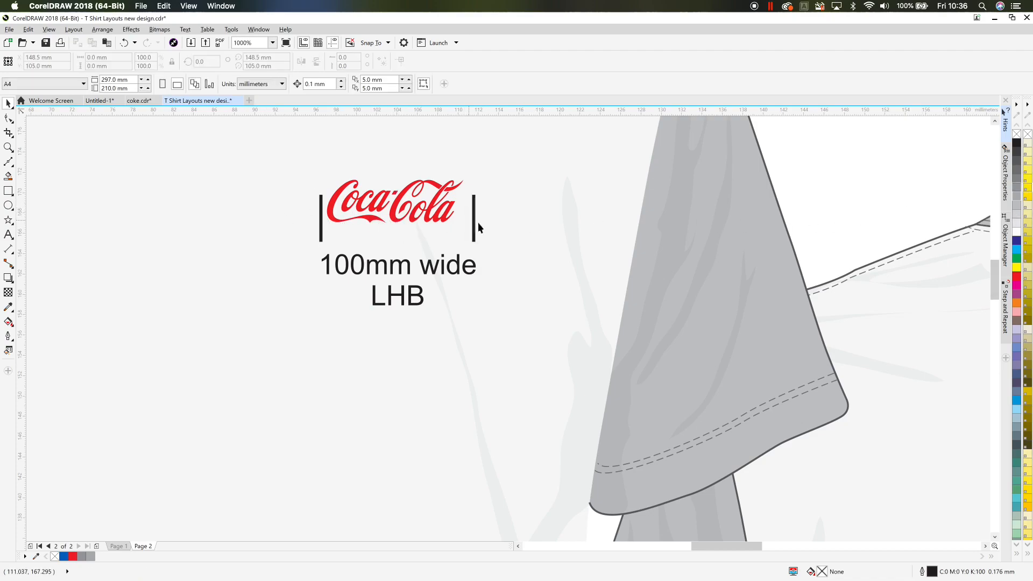
- Delete the large Coca-Cola logo from the back of the T-shirt
left_click(444, 217)
left_click(819, 226)
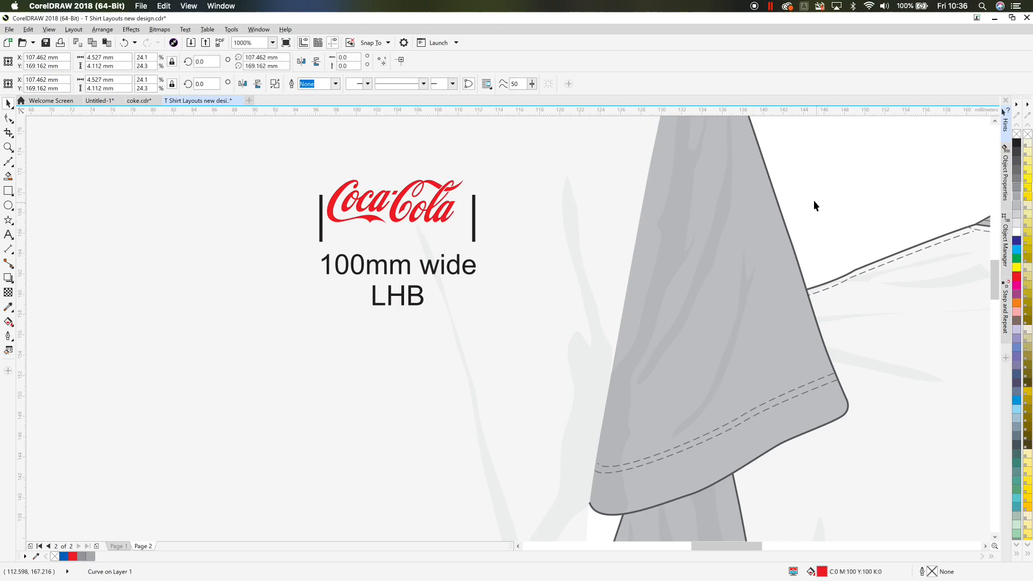
left_click_drag(348, 222, 323, 227)
left_click_drag(399, 209, 403, 216)
left_click(422, 214)
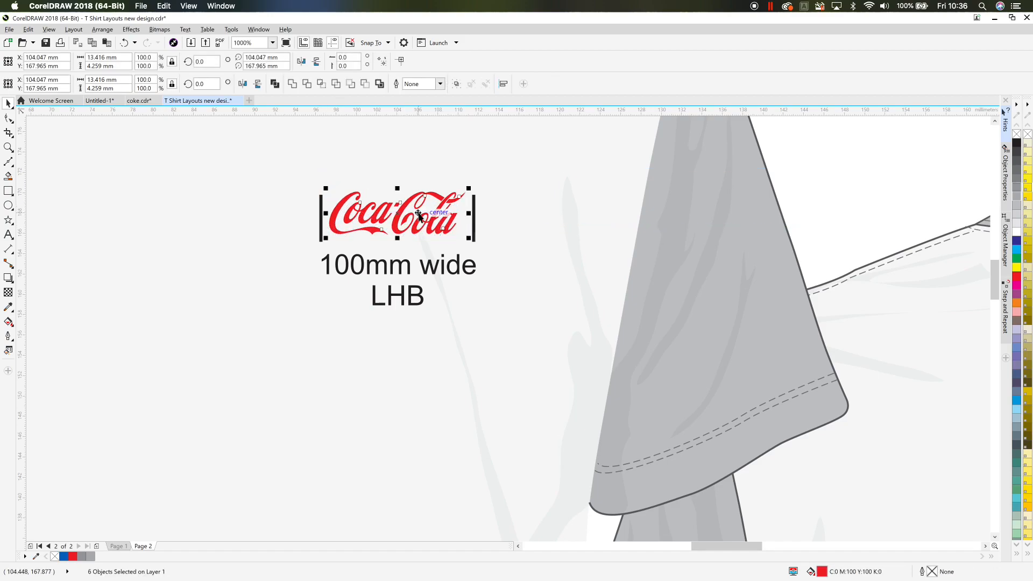
scroll(569, 171, "down", 3)
left_click(602, 166)
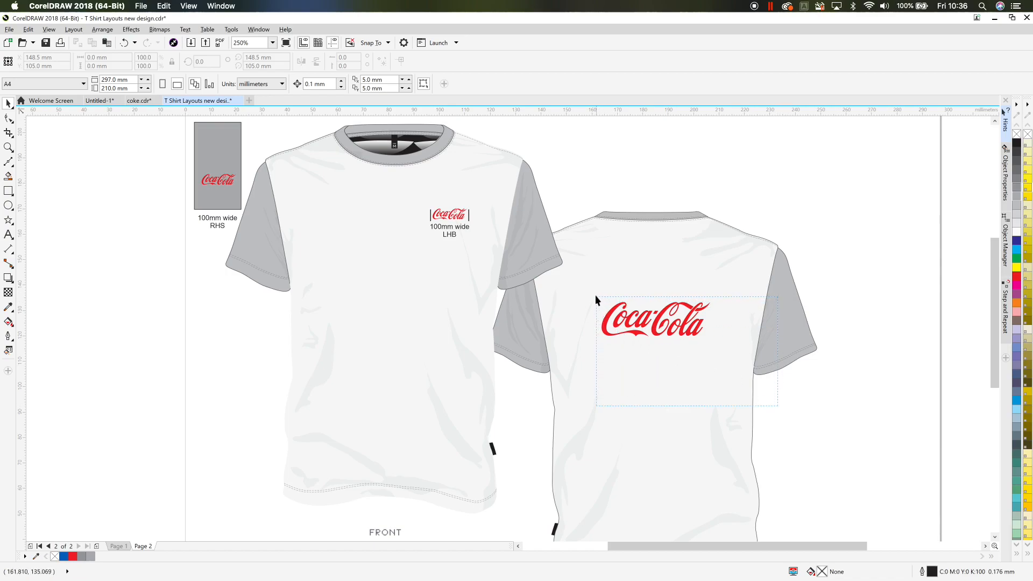
left_click_drag(595, 297, 715, 342)
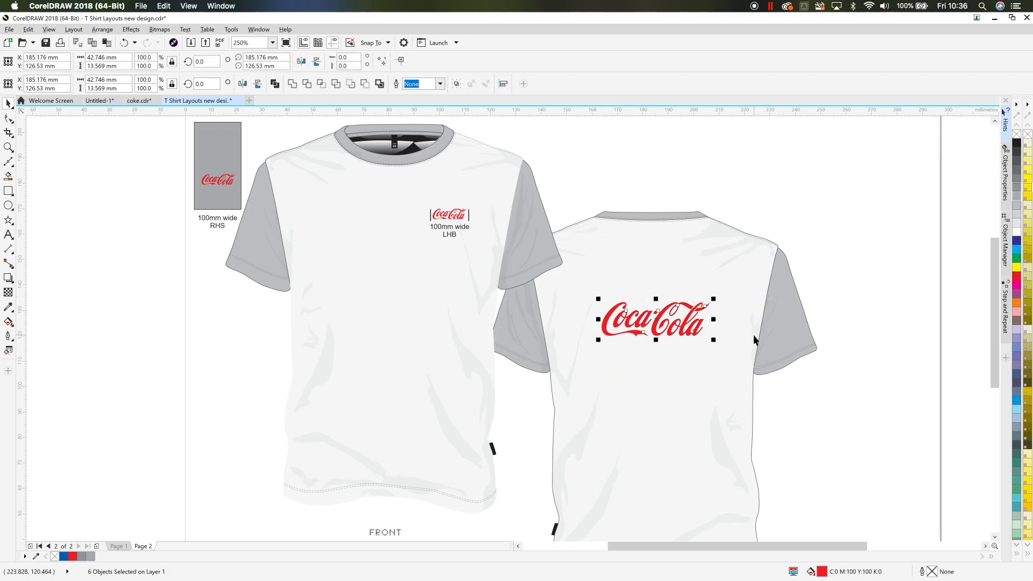
key("Delete")
- Copy the chest logo with its bars and label onto the back of the T-shirt, enlarged to about 45 mm wide
left_click_drag(423, 251, 401, 248)
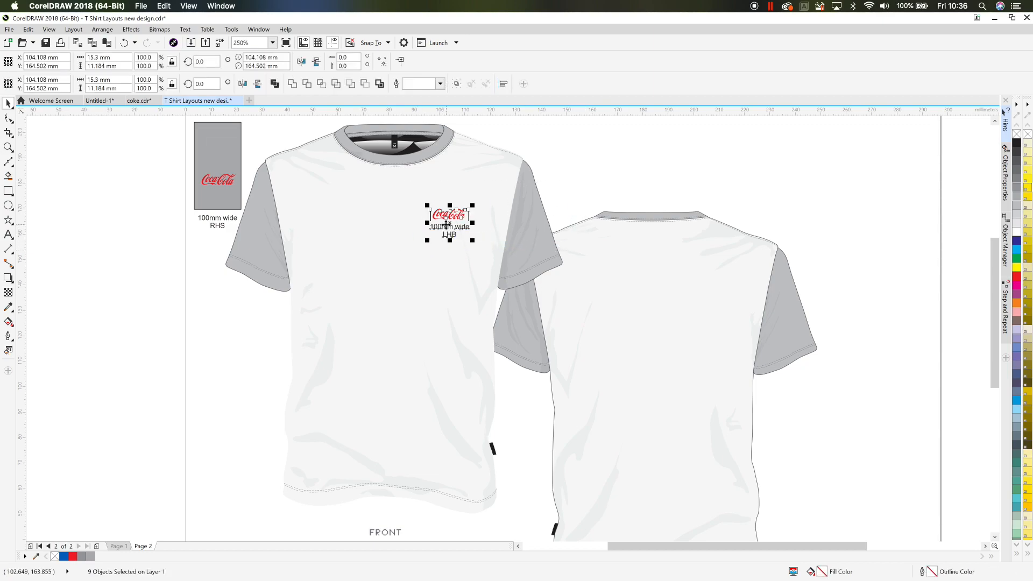
left_click_drag(447, 225, 721, 365)
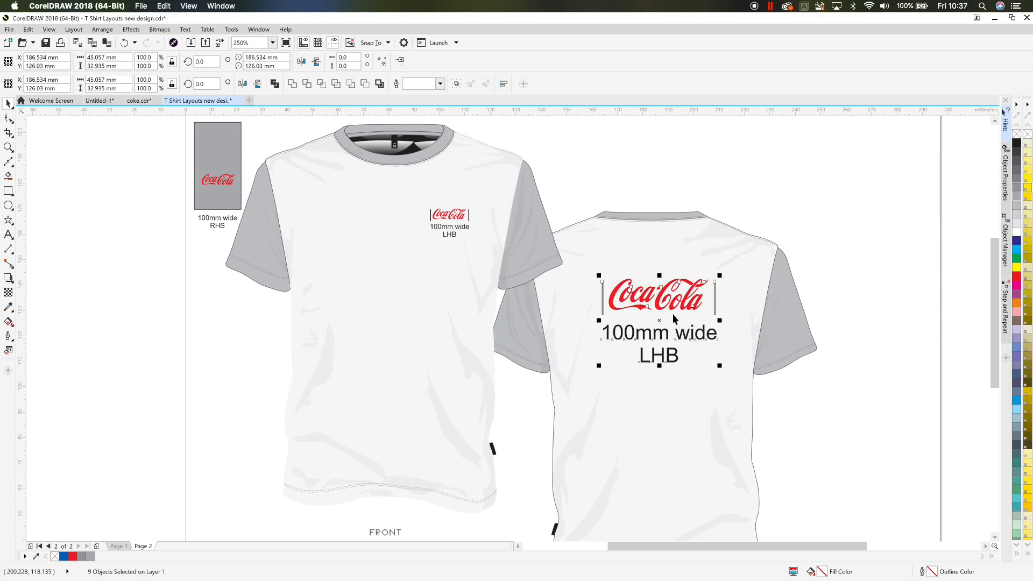
left_click_drag(662, 298, 657, 291)
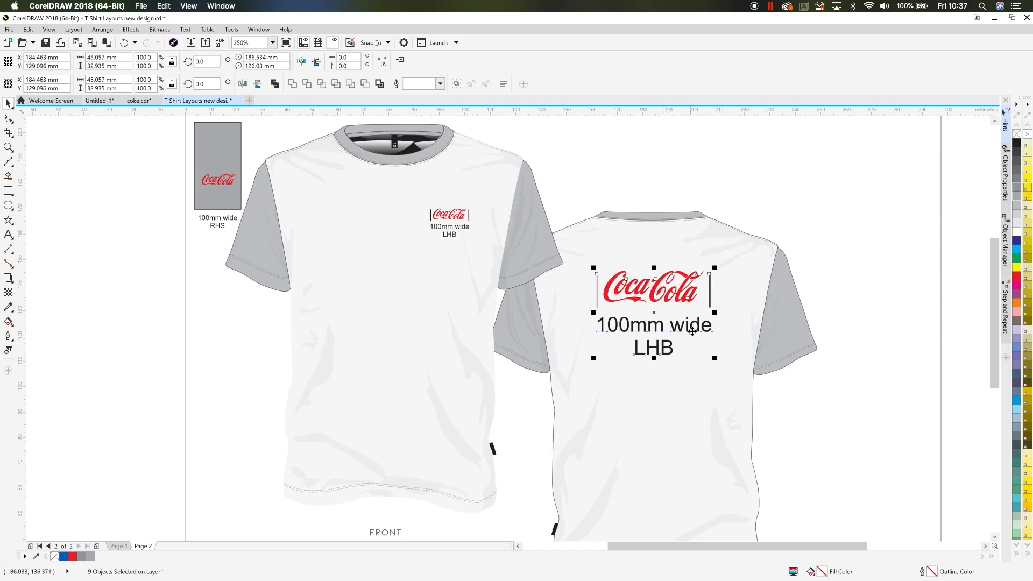
left_click_drag(714, 360, 720, 361)
left_click(827, 402)
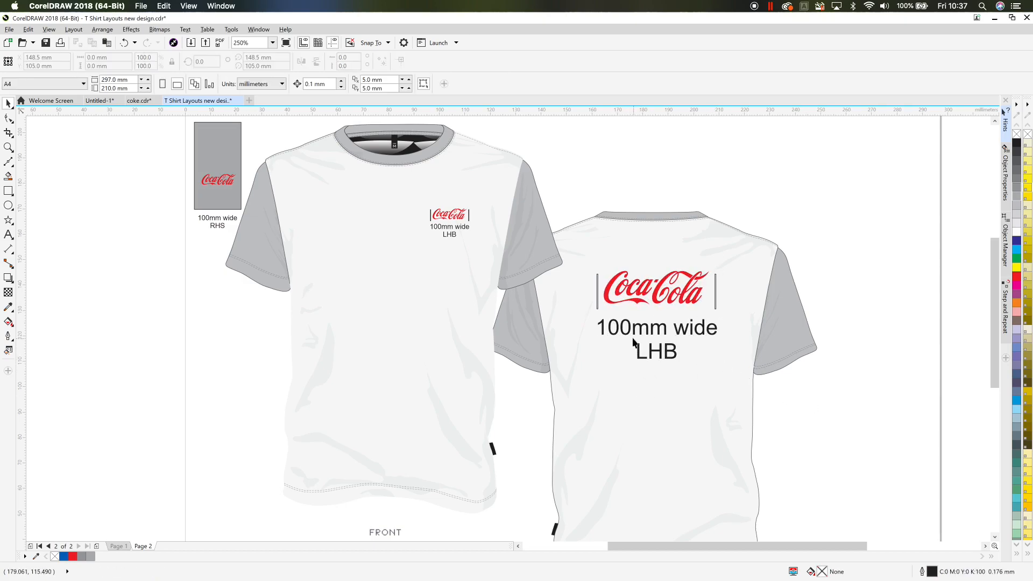
- Change the back label's width figure from the chest value to 250
double_click(611, 334)
left_click_drag(596, 329, 628, 331)
type("250")
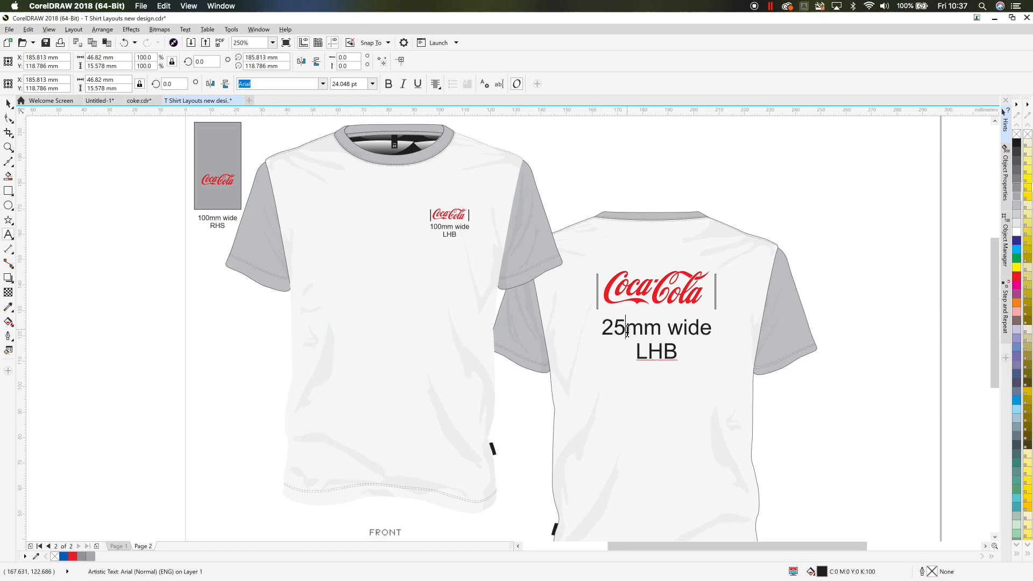
- Replace LHB with REAR in the back label and leave text editing
left_click_drag(645, 351, 642, 346)
key("Right")
key("Right")
key("Right")
key("BackSpace")
key("BackSpace")
key("BackSpace")
type("REAR")
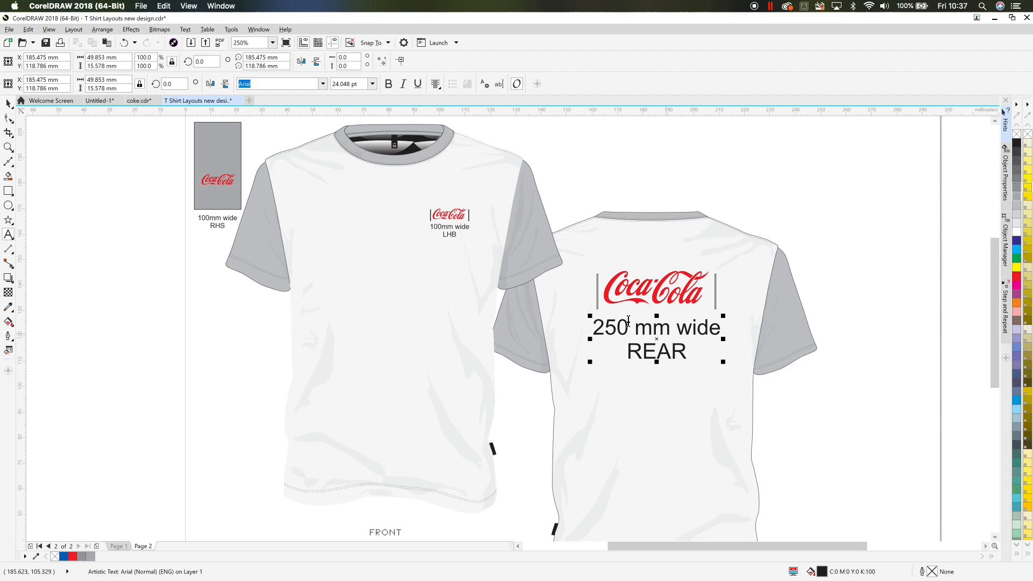
left_click(8, 103)
key("Escape")
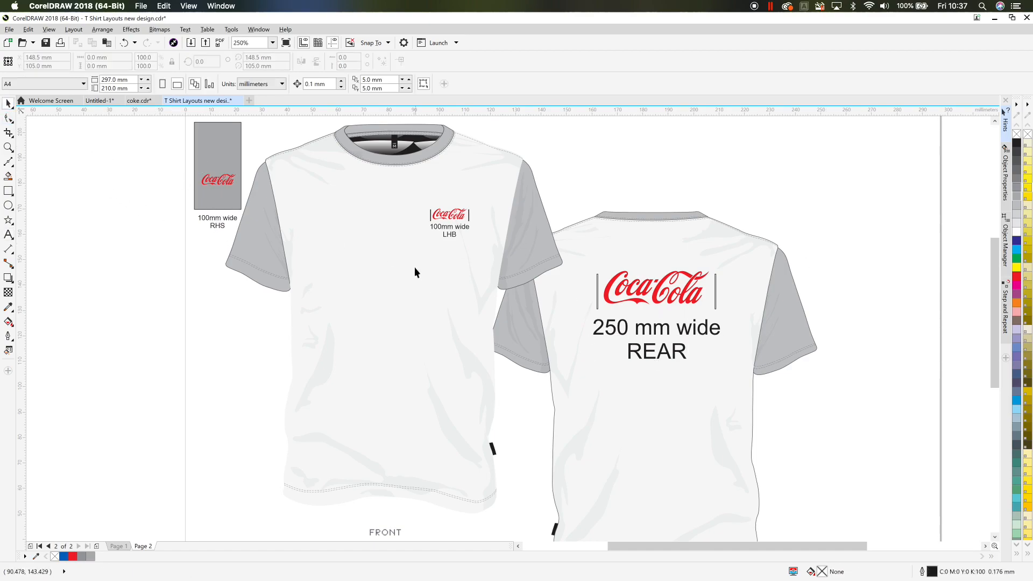
- Copy the small chest logo set onto the back of the T-shirt just below the neckline
left_click(462, 226)
left_click_drag(462, 227, 665, 239)
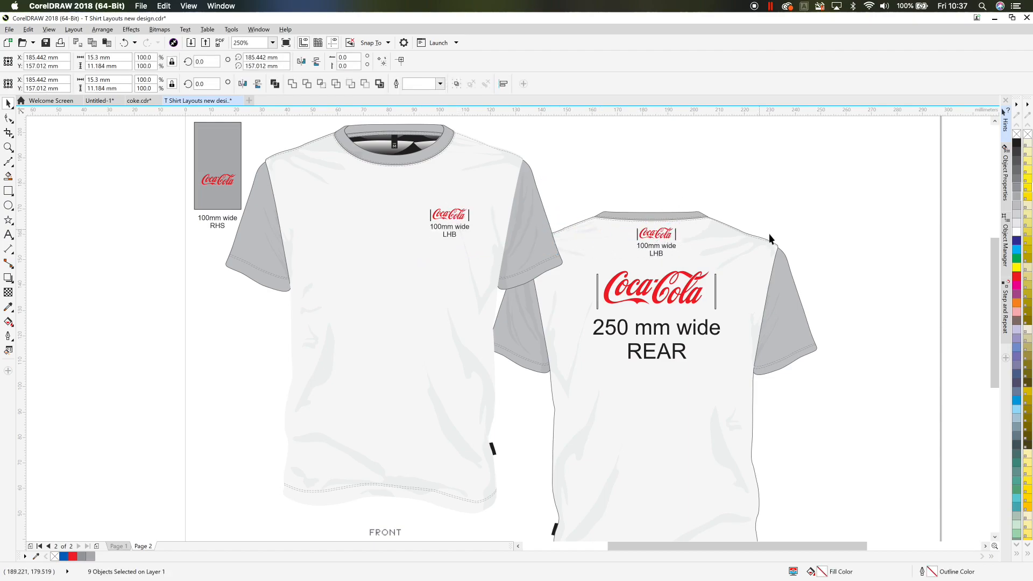
key("Escape")
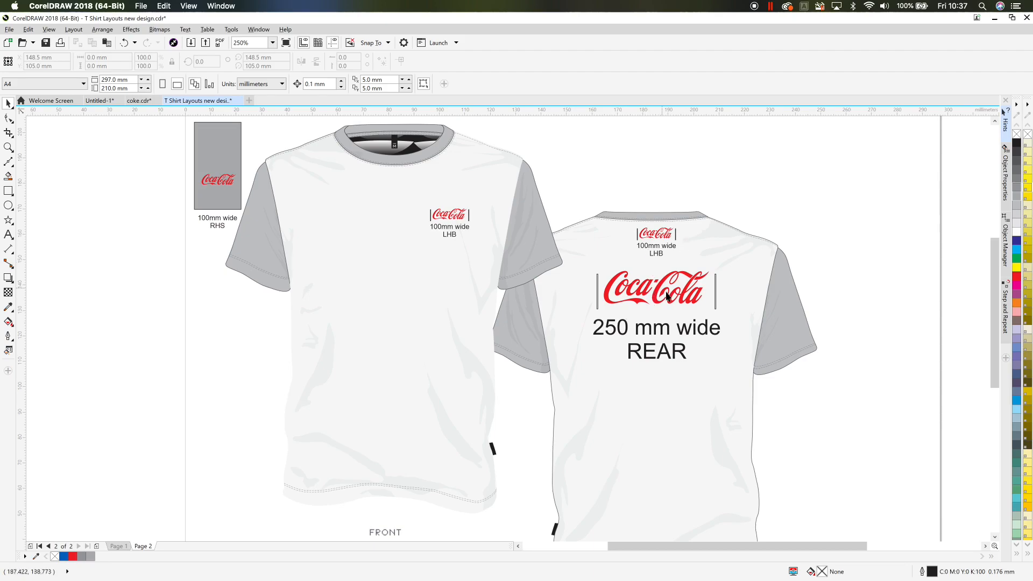
- Copy the small logo set onto the front of the T-shirt near the bottom hem
scroll(738, 229, "down", 2)
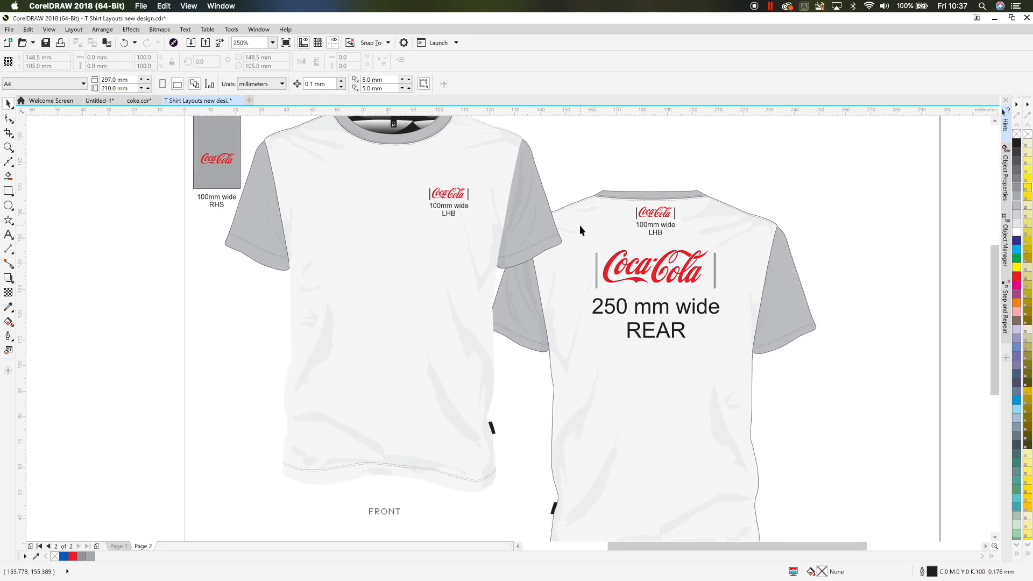
scroll(731, 250, "up", 3)
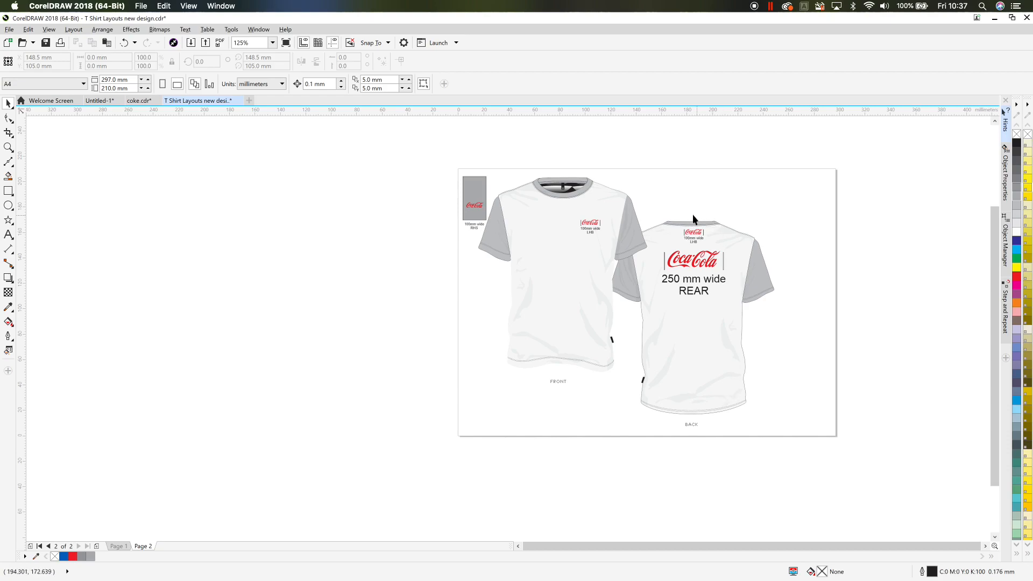
left_click_drag(734, 250, 533, 347)
left_click(486, 354)
scroll(531, 353, "up", 1)
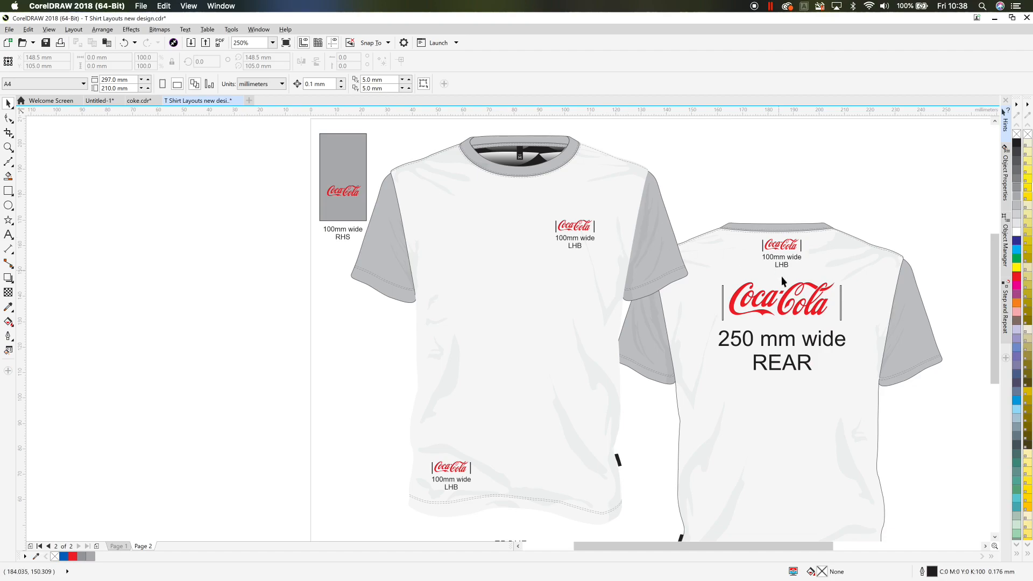
- Delete the small logo set from the front chest of the T-shirt
left_click_drag(912, 434, 883, 378)
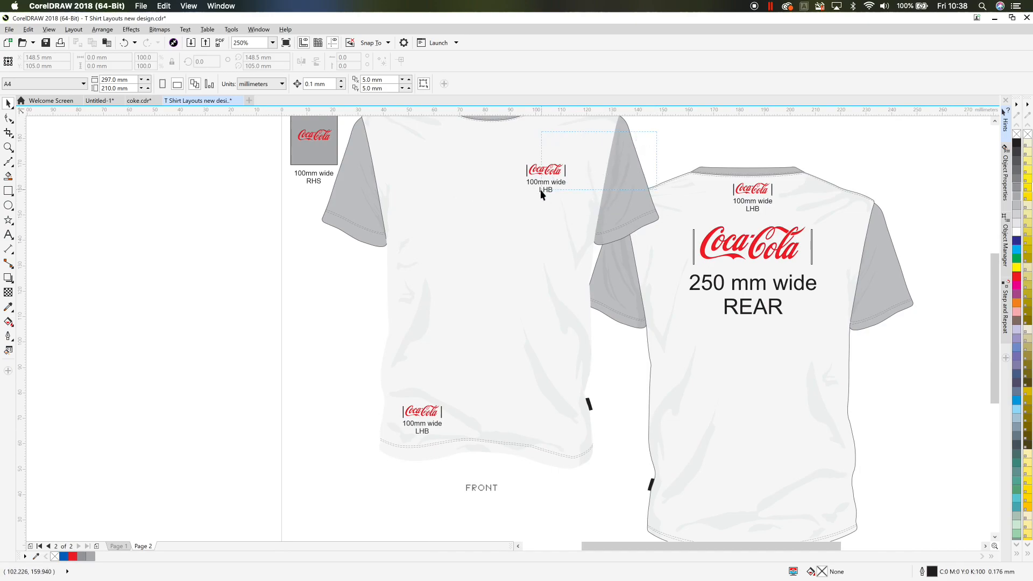
left_click_drag(510, 206, 510, 206)
left_click_drag(557, 169, 679, 136)
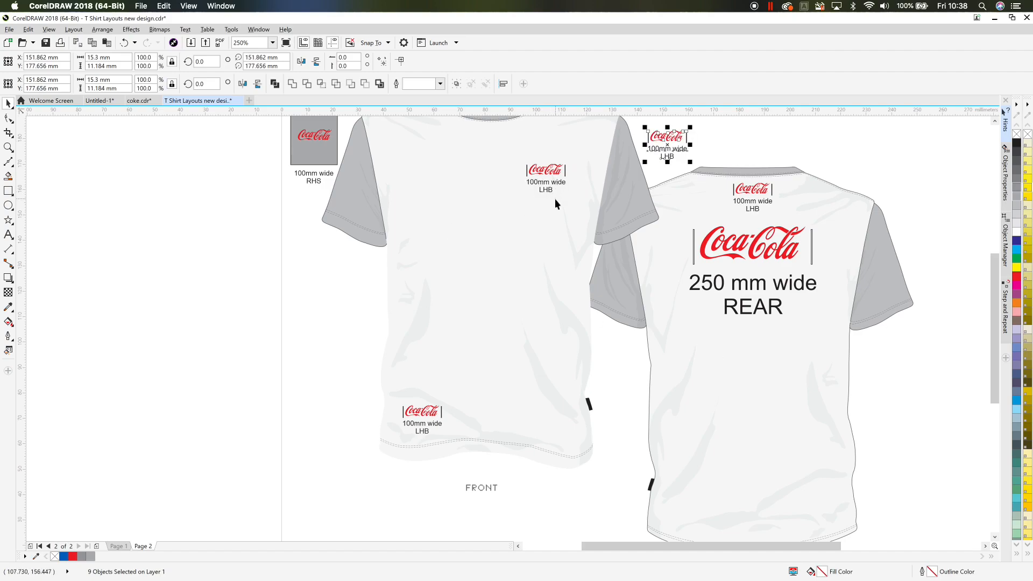
key("ctrl+z")
key("Delete")
- Copy the large back logo set with its 250 mm label onto the front chest
left_click_drag(833, 347, 682, 220)
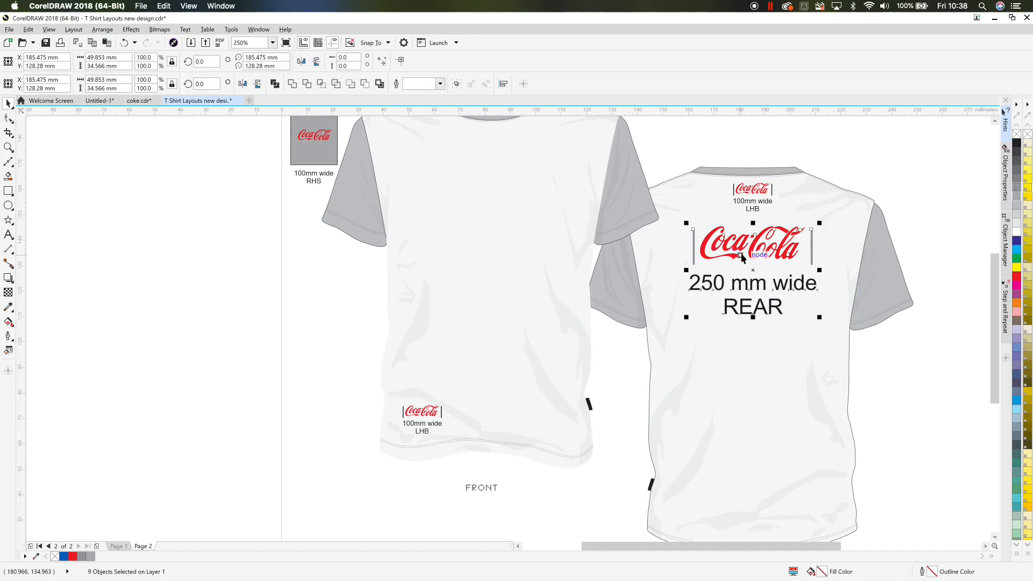
left_click_drag(741, 252, 473, 180)
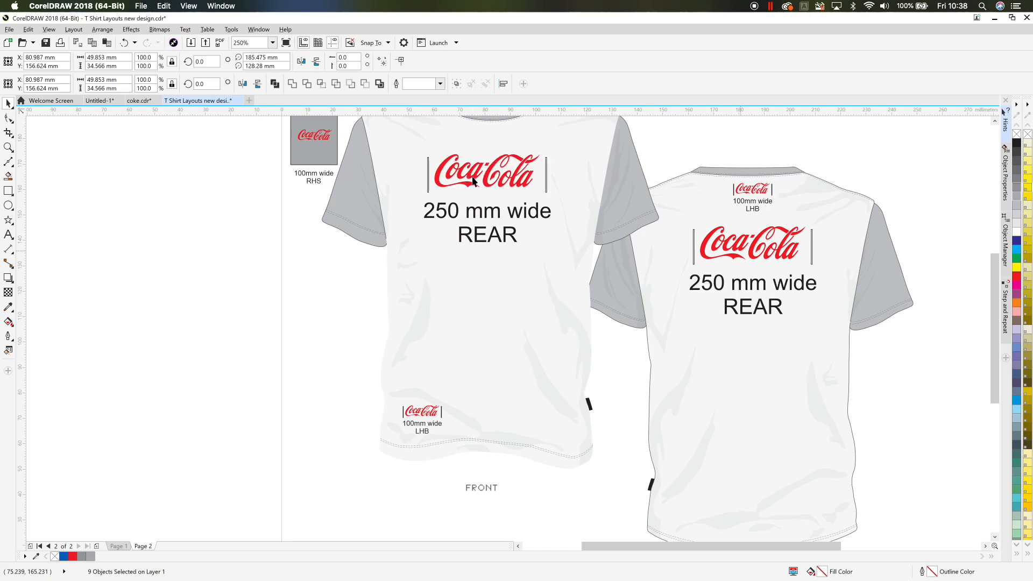
- Replace REAR with FRONT in the label of the front chest logo
double_click(476, 235)
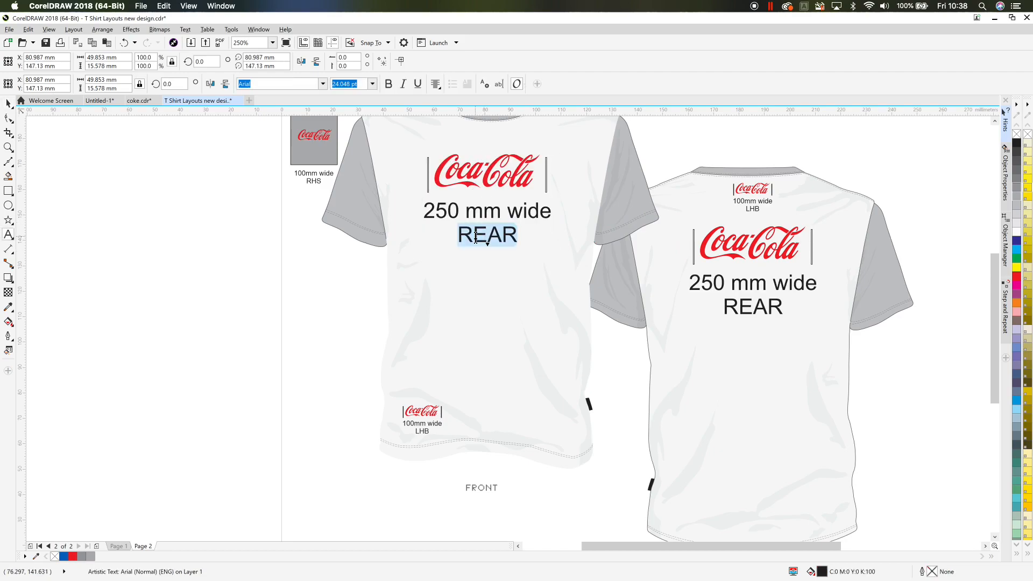
type("Fr")
key("BackSpace")
type("RONT")
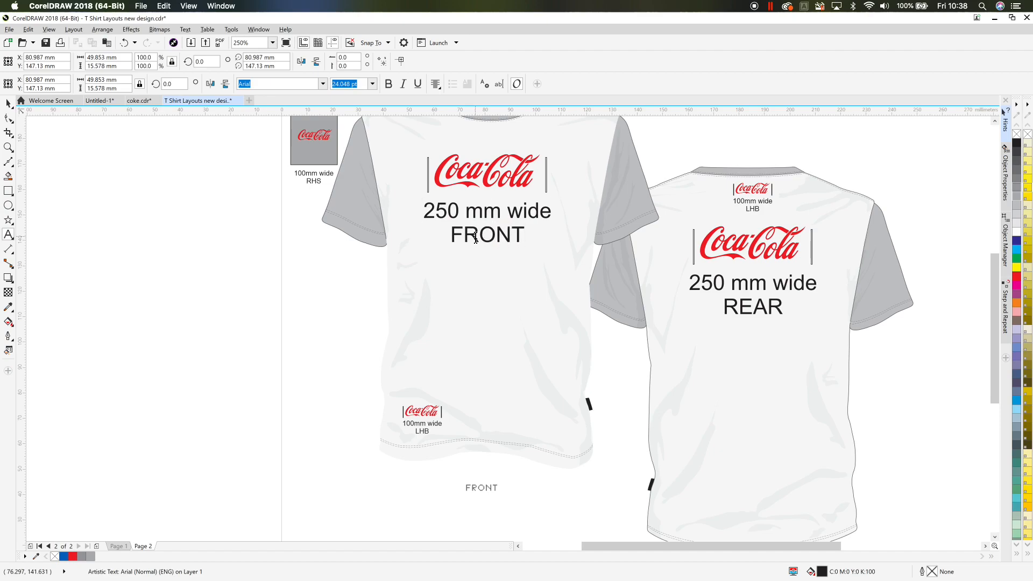
key("Escape")
scroll(495, 344, "up", 3)
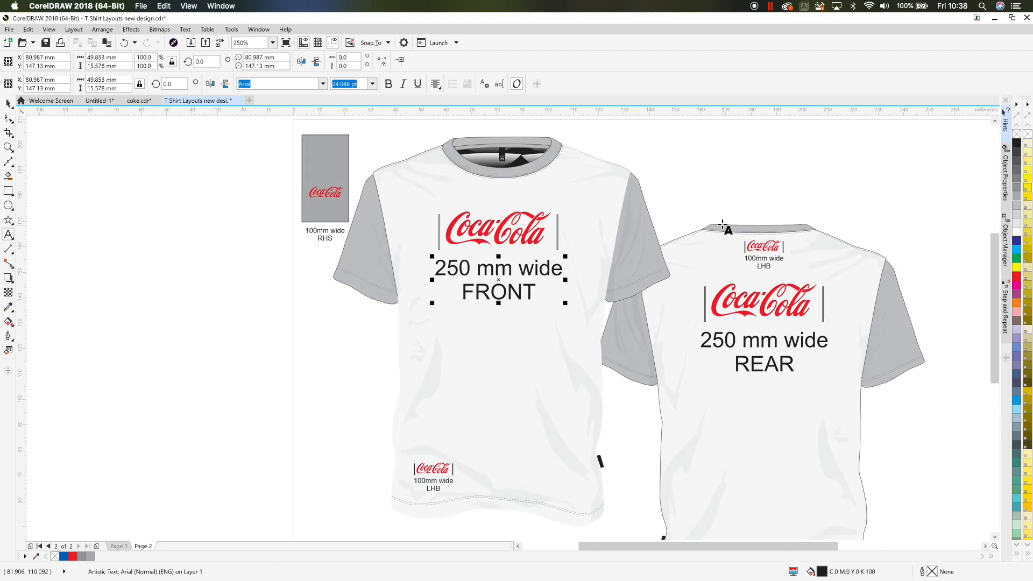
left_click(716, 205)
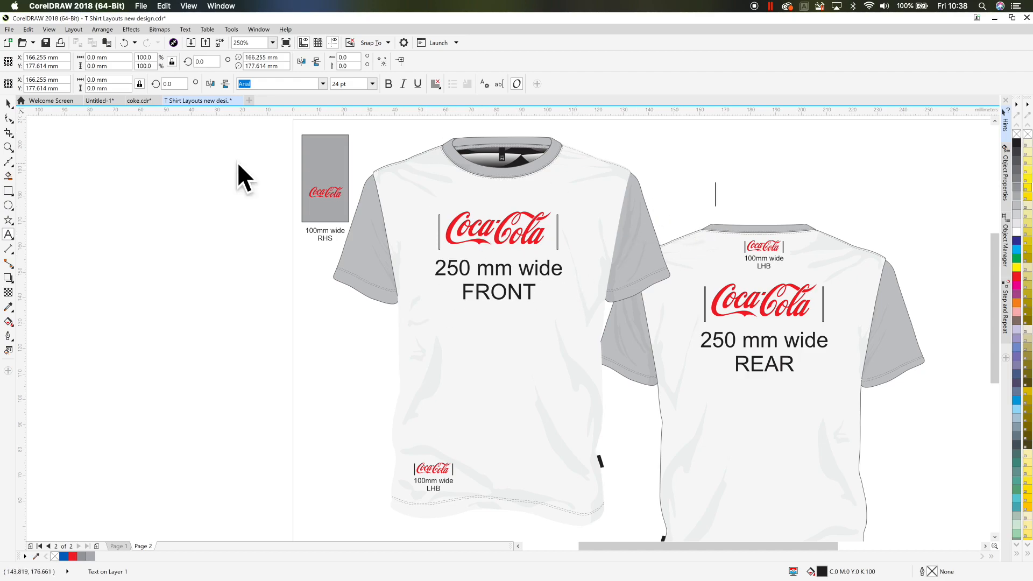
left_click(9, 103)
left_click(117, 187)
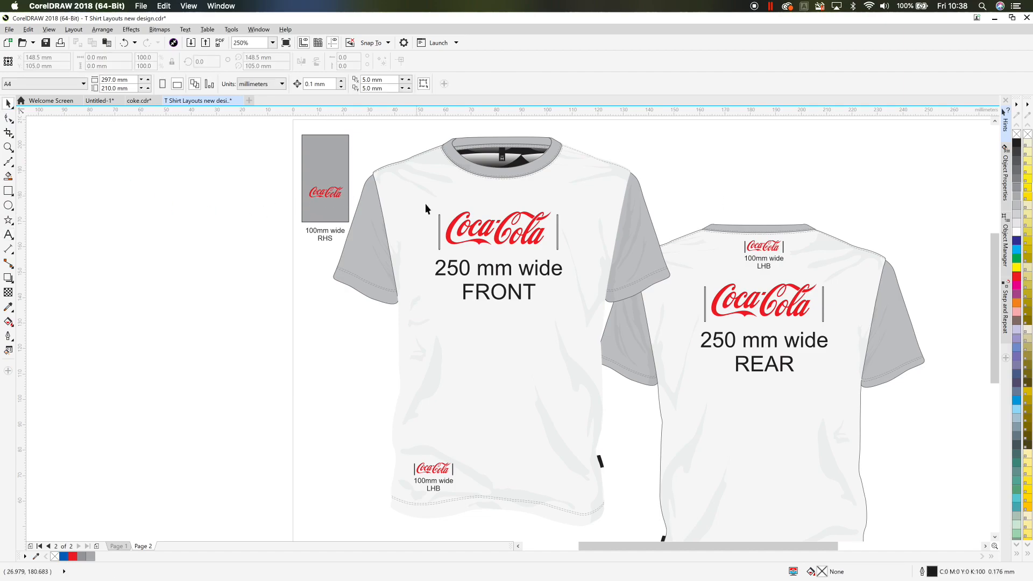
left_click_drag(776, 196, 714, 186)
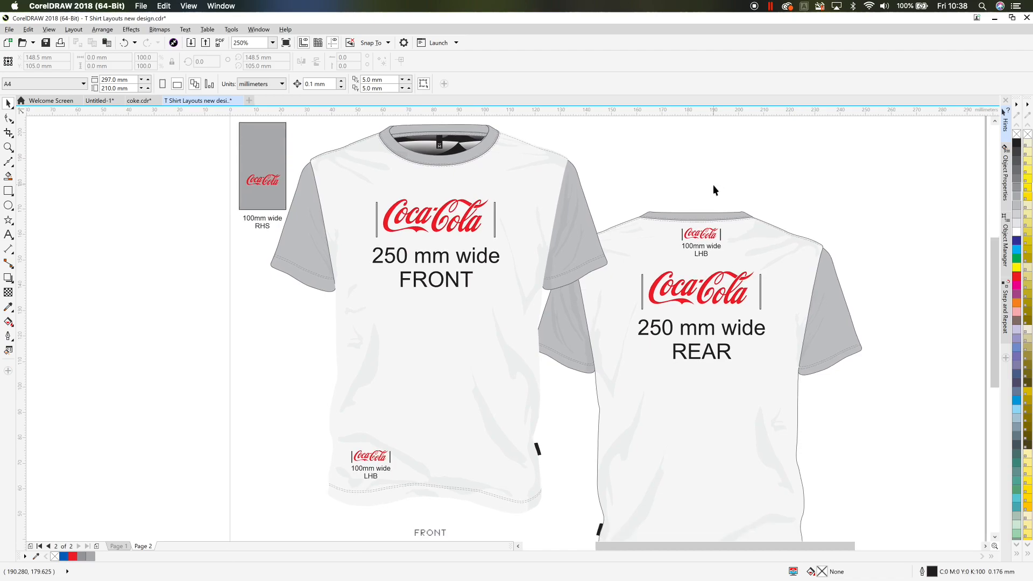